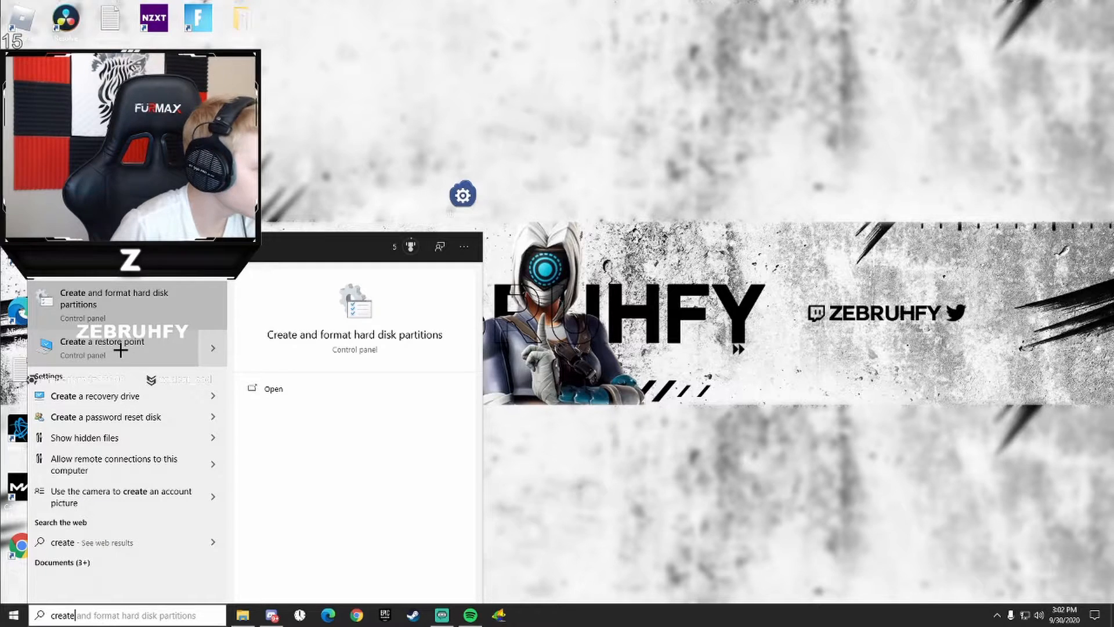
# - Try to create a system restore point with the description "fdasdawd" in the System Protection settings
pyautogui.click(120, 349)
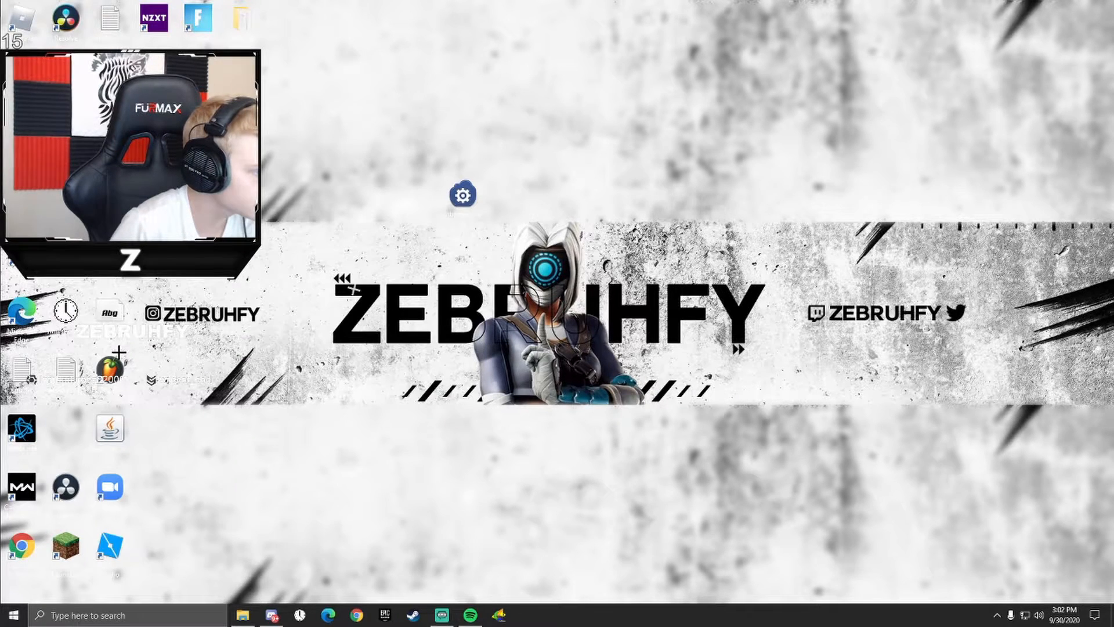
pyautogui.moveTo(163, 72); pyautogui.dragTo(536, 200)
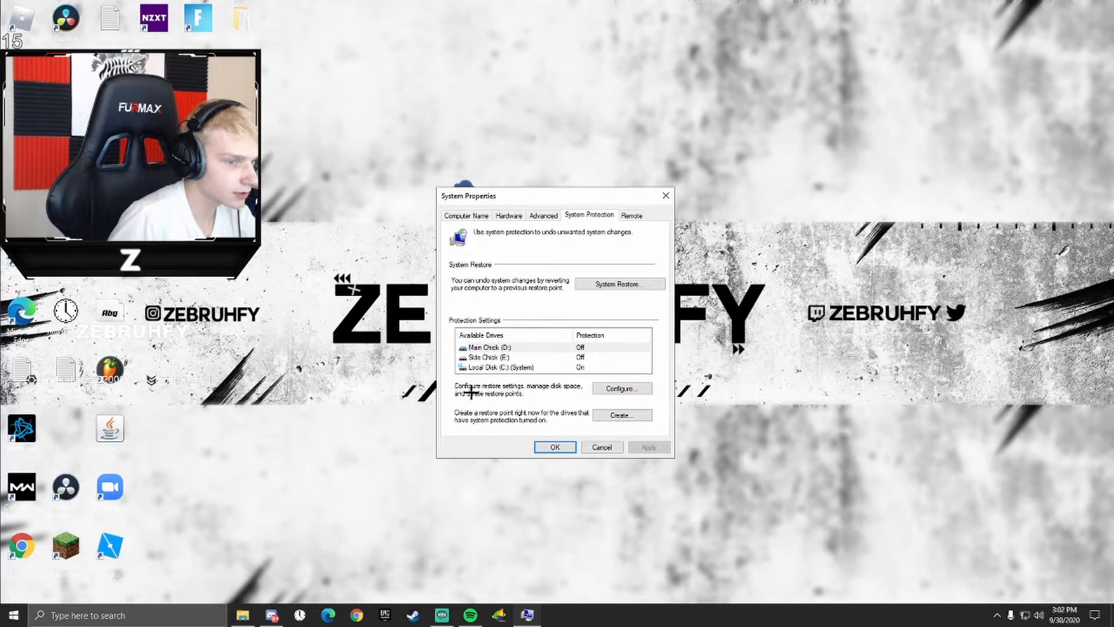
pyautogui.click(624, 413)
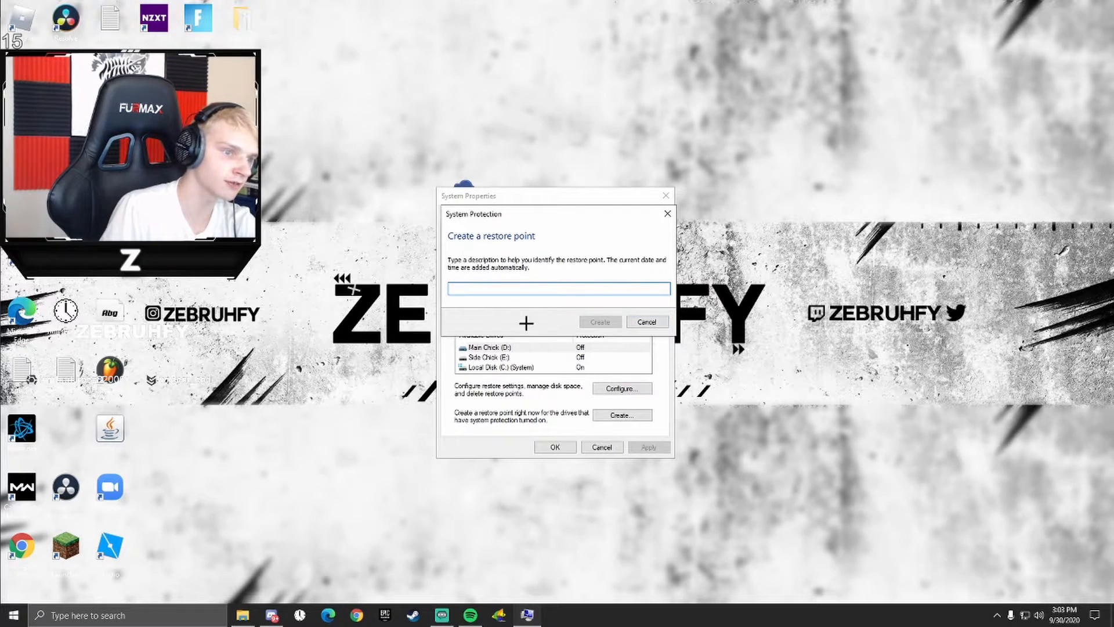
pyautogui.write('fdasdawd')
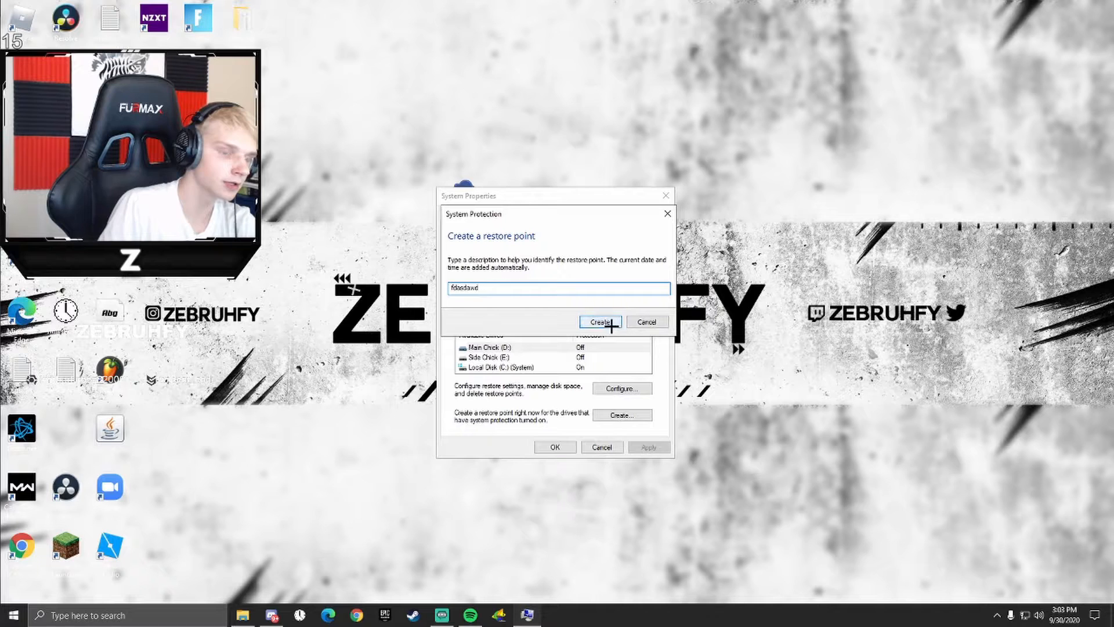
pyautogui.click(671, 212)
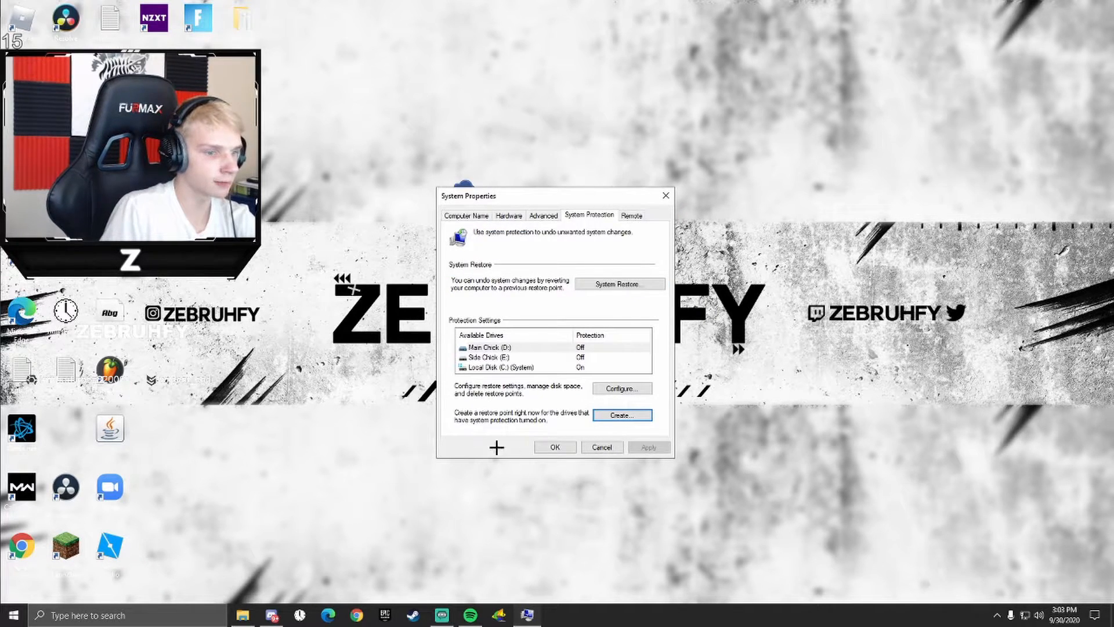
pyautogui.click(552, 448)
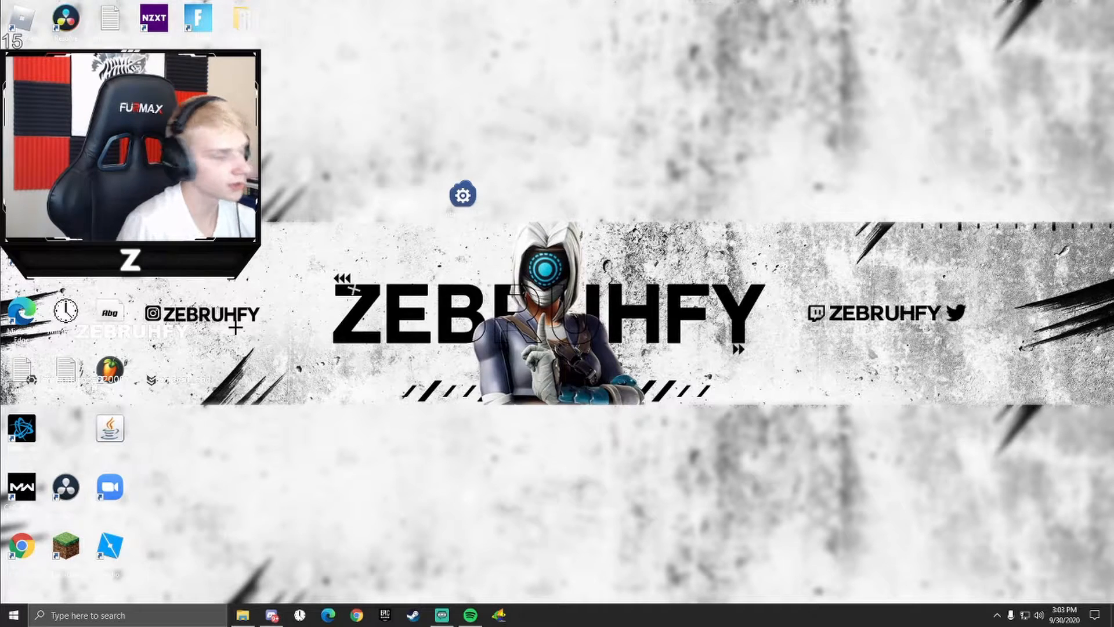
# - Search Windows for "updates" and review the Windows Update status in the system settings
pyautogui.click(116, 615)
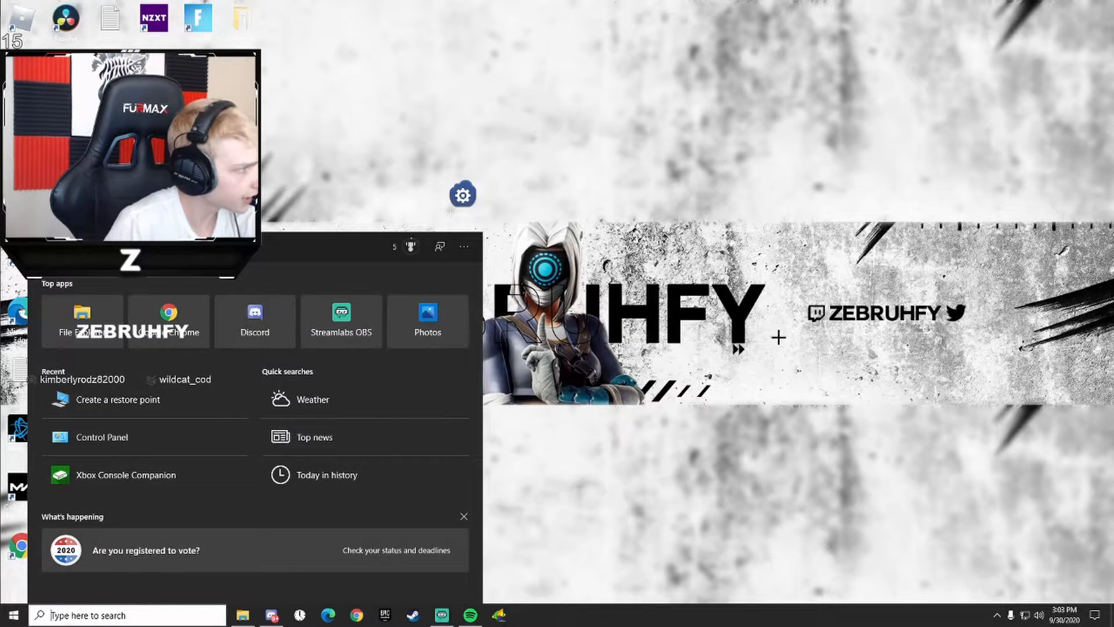
pyautogui.press('Escape')
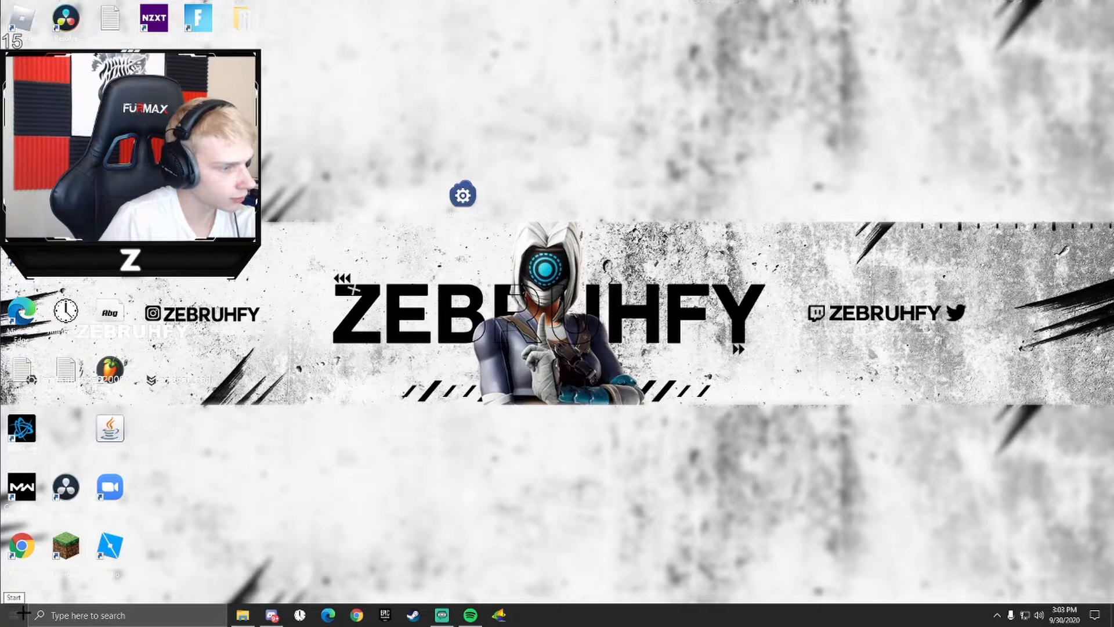
pyautogui.press('super+s')
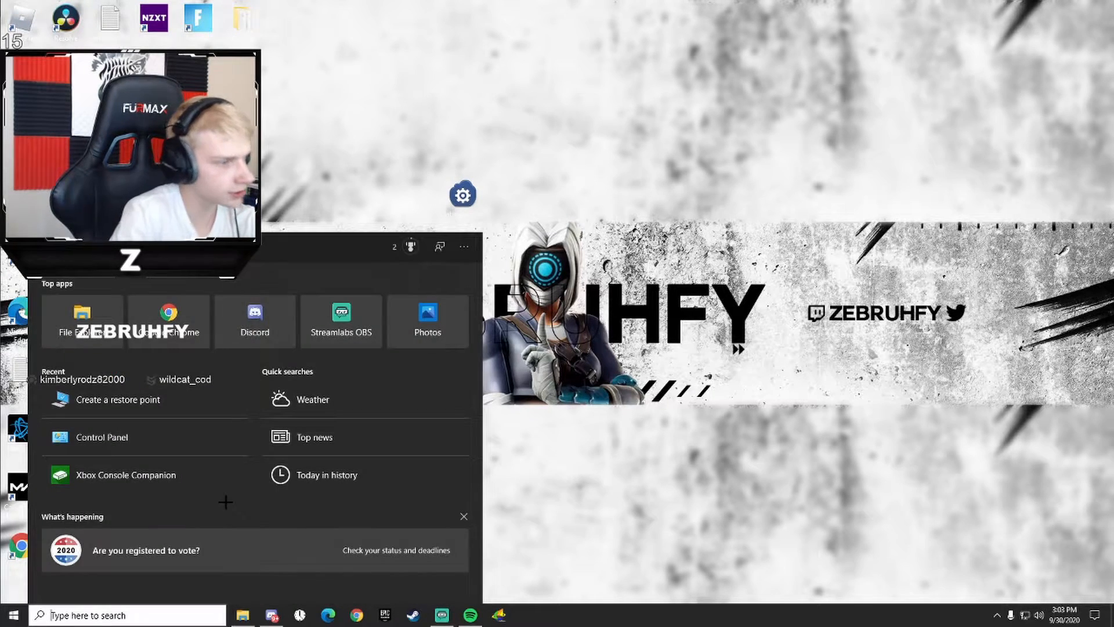
pyautogui.write('updates')
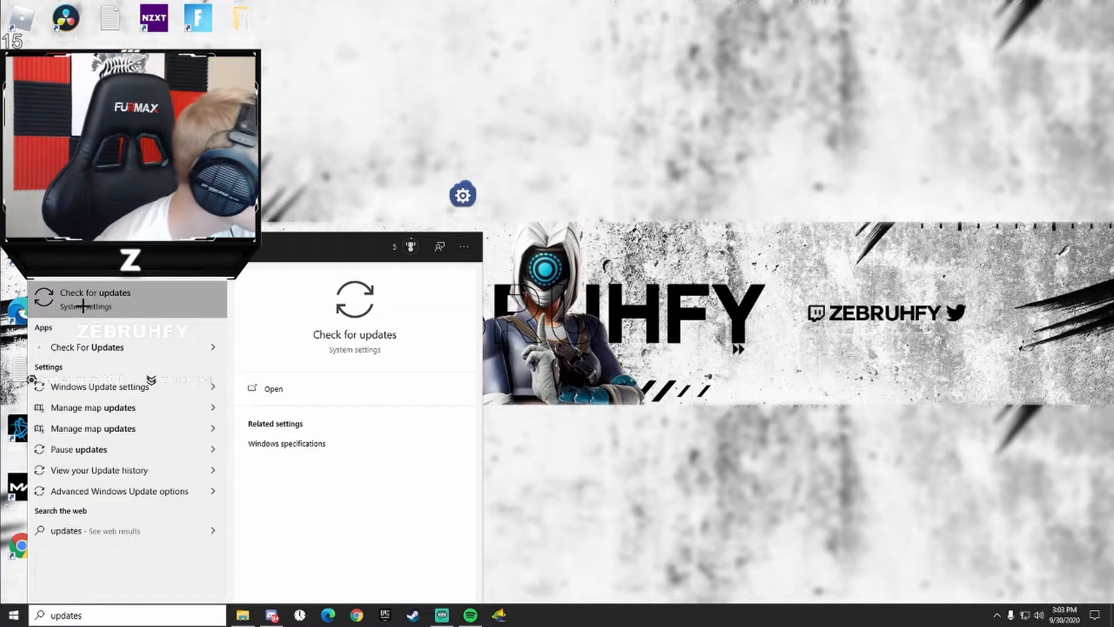
pyautogui.click(86, 293)
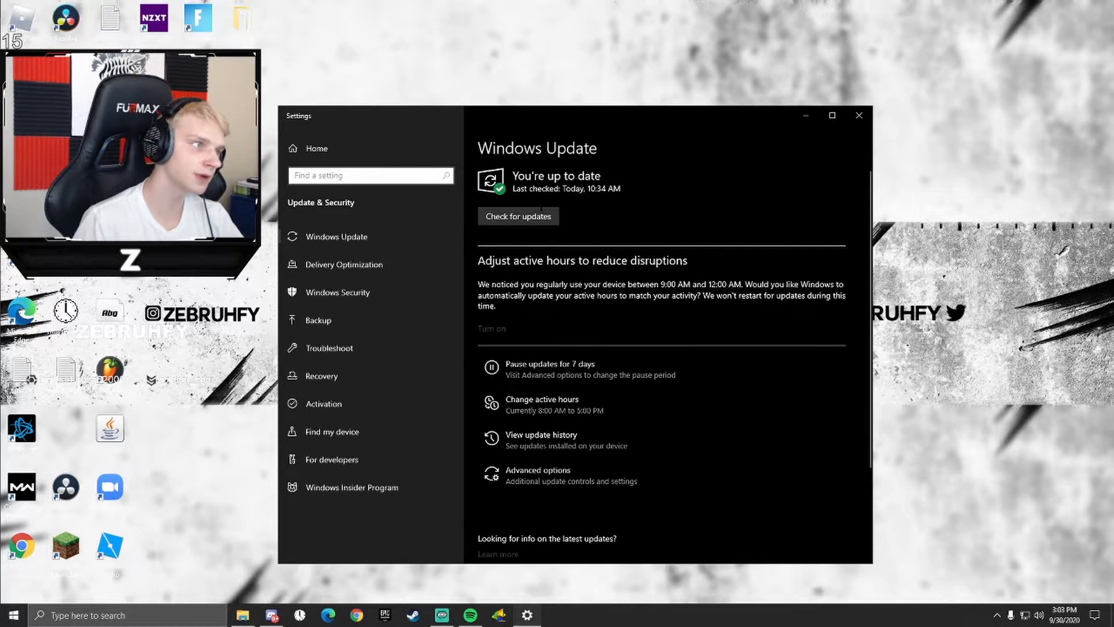
pyautogui.click(859, 115)
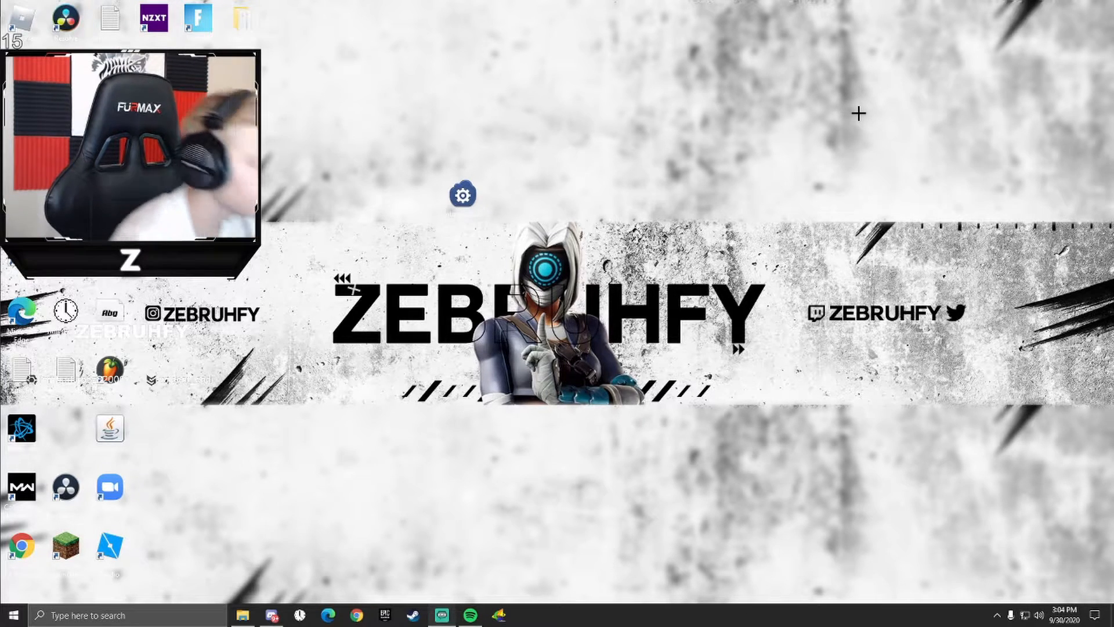
# - Open Device Manager, expand the network adapters and check which type of network connection is active
pyautogui.rightClick(13, 614)
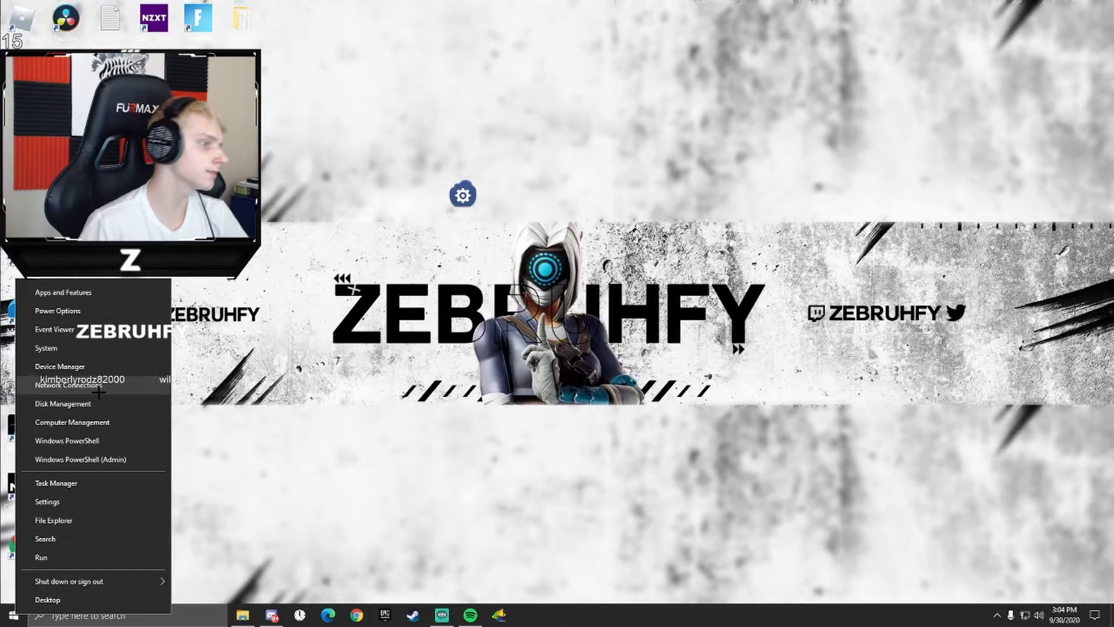
pyautogui.click(60, 366)
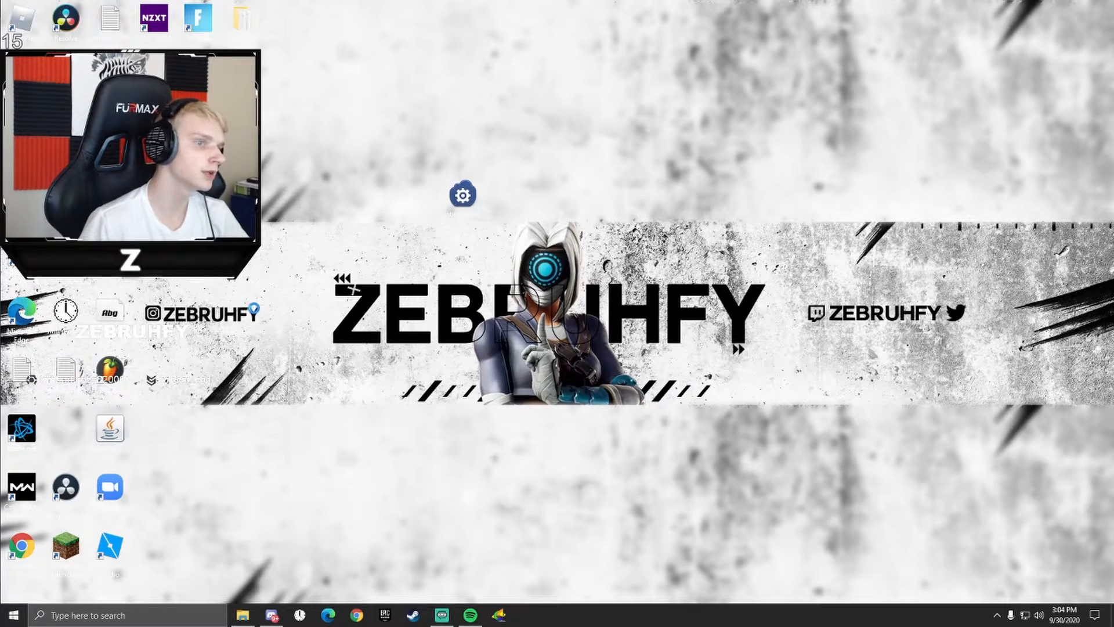
pyautogui.moveTo(182, 37)
pyautogui.mouseDown()
pyautogui.moveTo(497, 121)
pyautogui.moveTo(473, 144)
pyautogui.mouseUp()
pyautogui.click(355, 342)
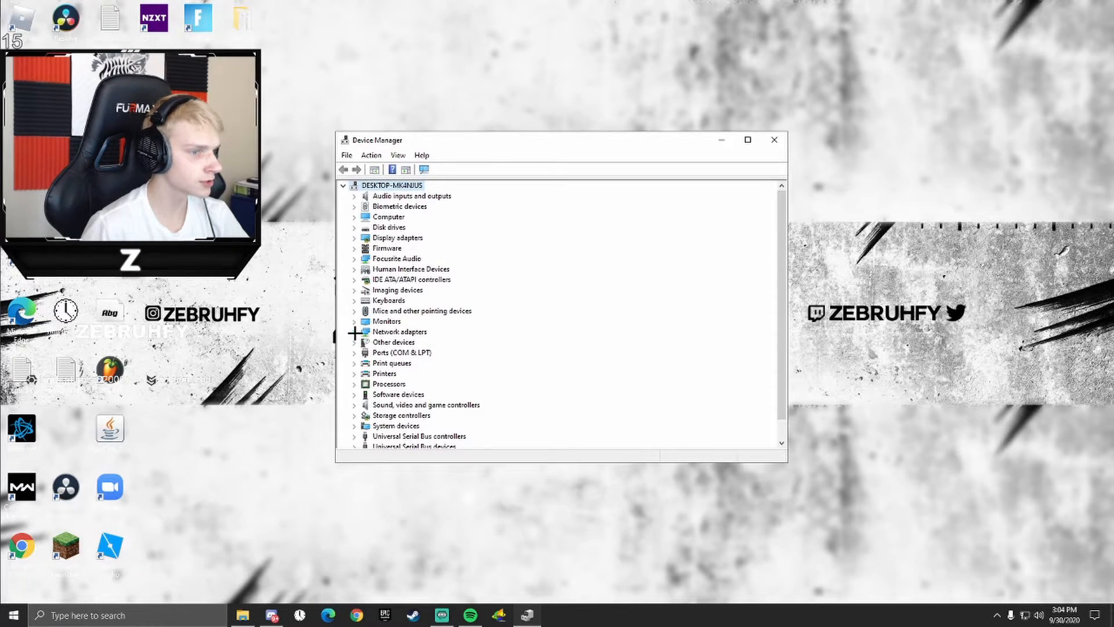
pyautogui.click(355, 332)
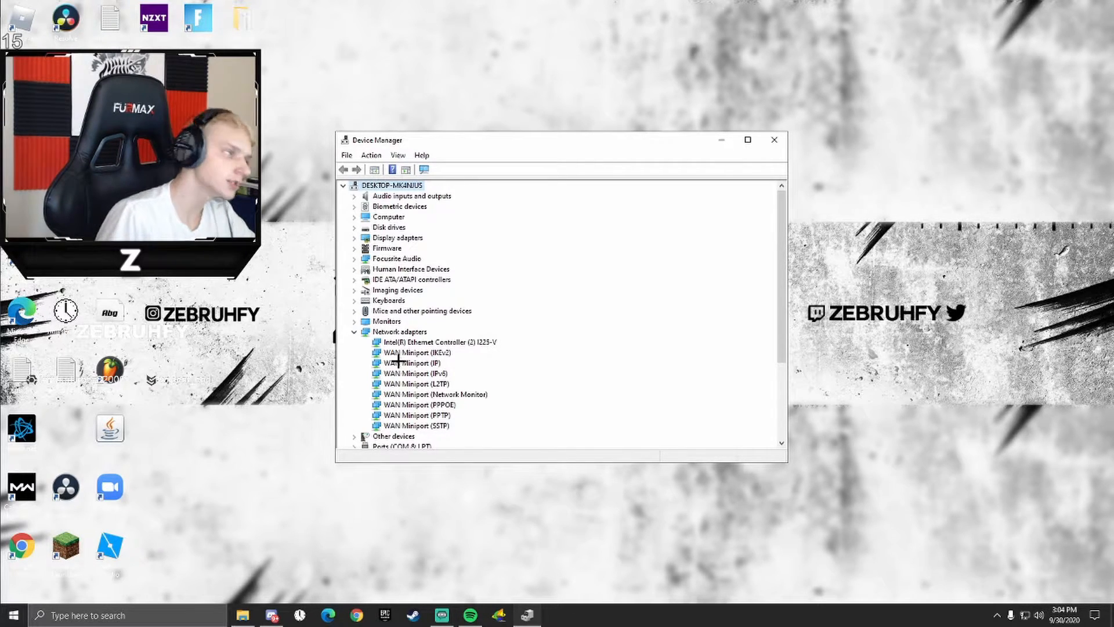
pyautogui.click(997, 615)
pyautogui.click(1025, 615)
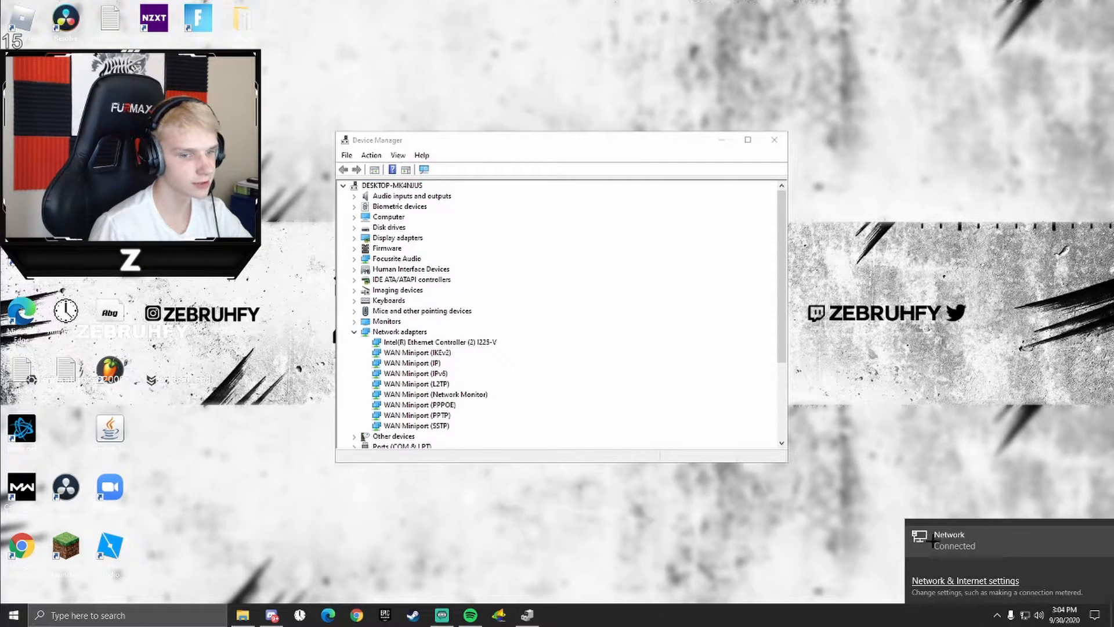
# - Run an automatic driver update search for the Intel(R) Ethernet Controller (2) I225-V and close Device Manager
pyautogui.click(398, 342)
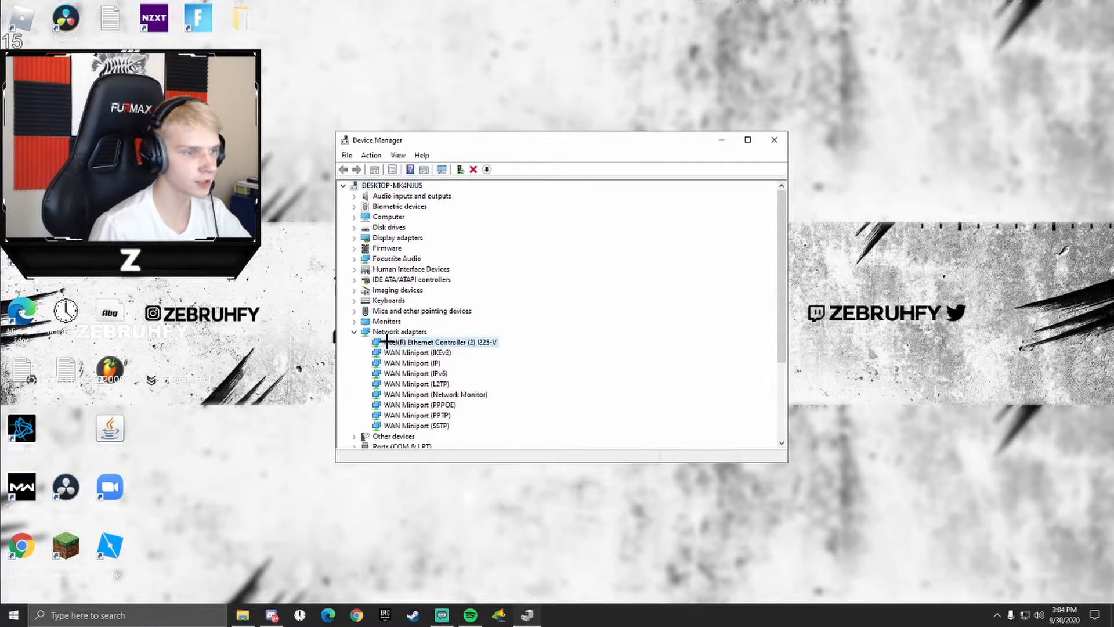
pyautogui.rightClick(415, 342)
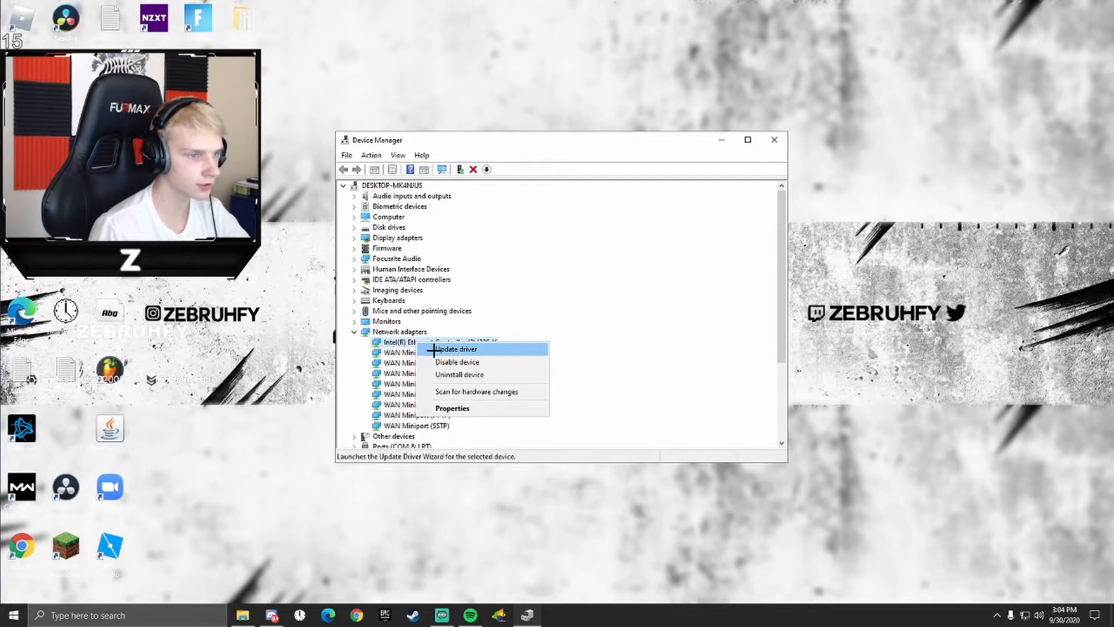
pyautogui.click(434, 349)
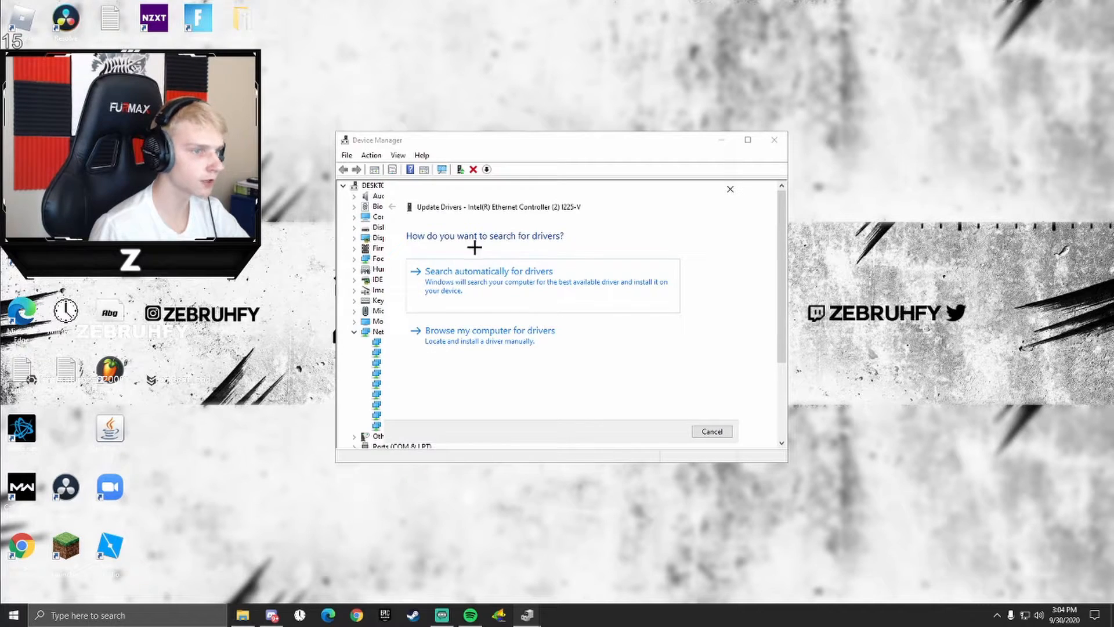
pyautogui.click(473, 284)
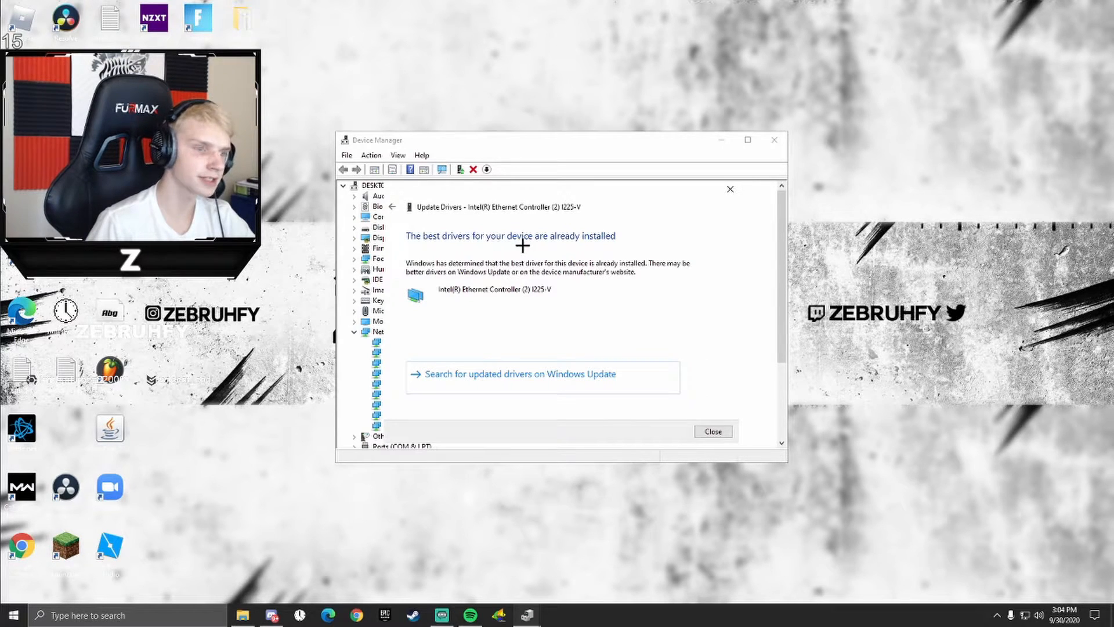
pyautogui.click(717, 428)
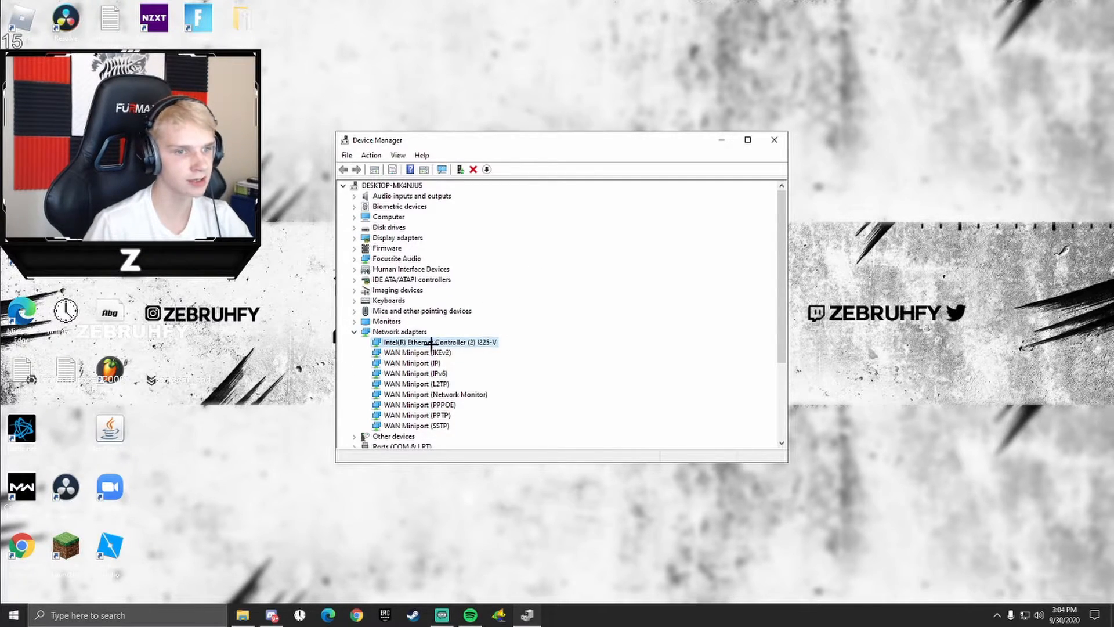
pyautogui.click(775, 141)
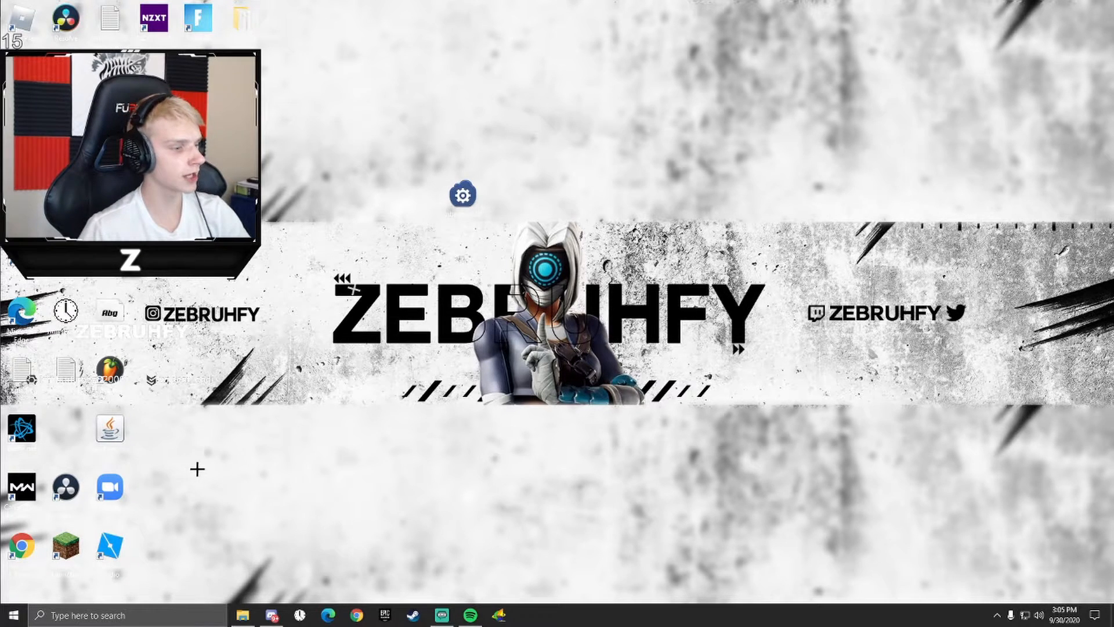
# - Open the Network and Sharing Center through Control Panel and check the current network connection type
pyautogui.click(200, 615)
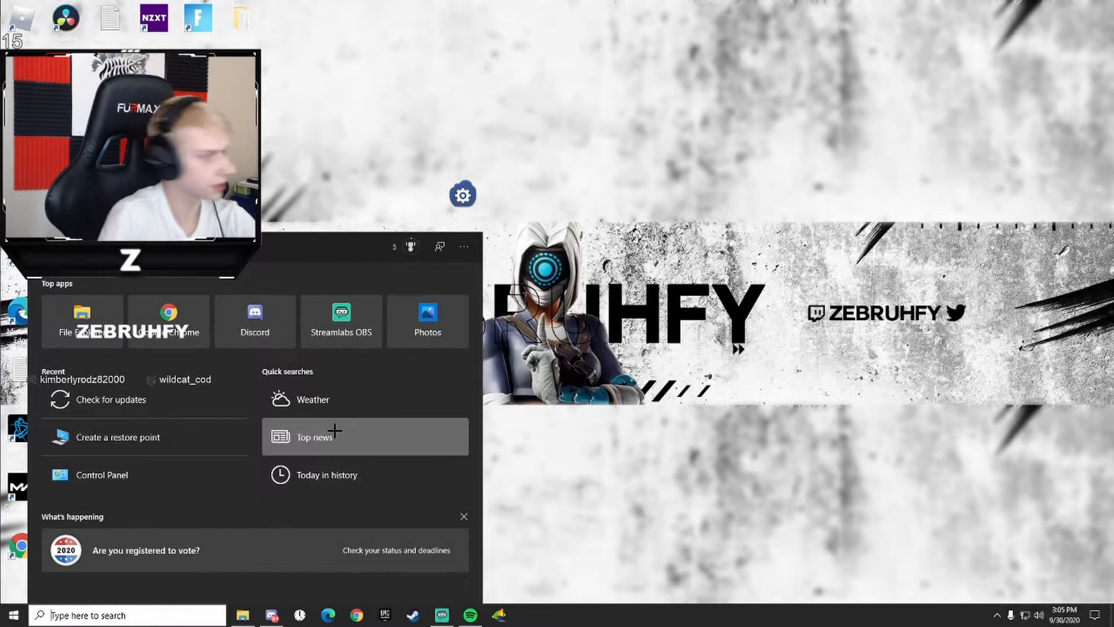
pyautogui.write('control')
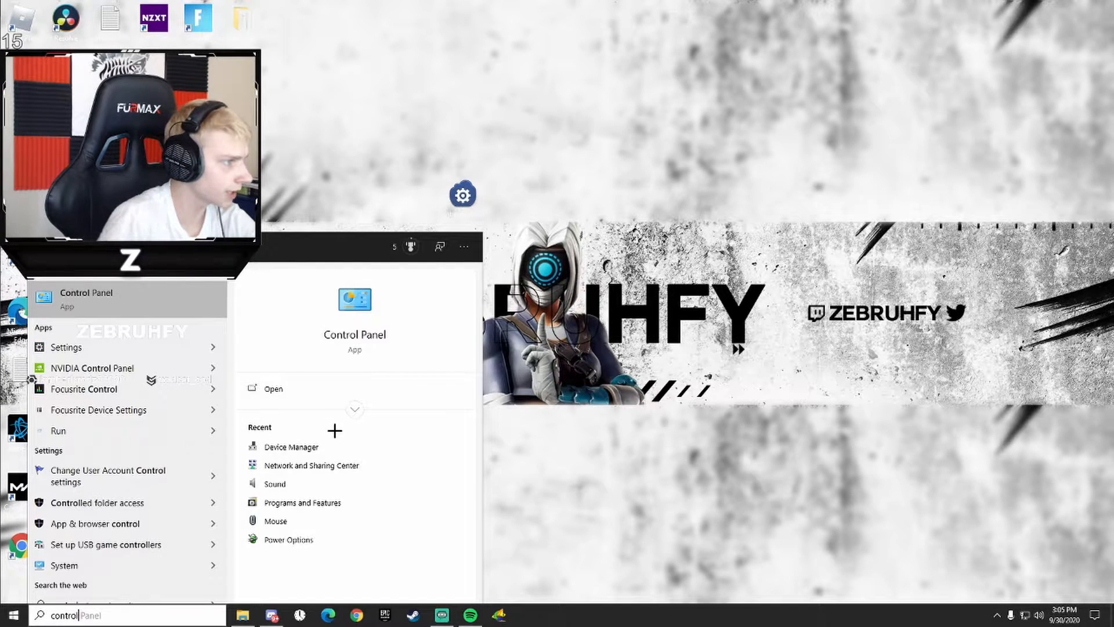
pyautogui.click(98, 300)
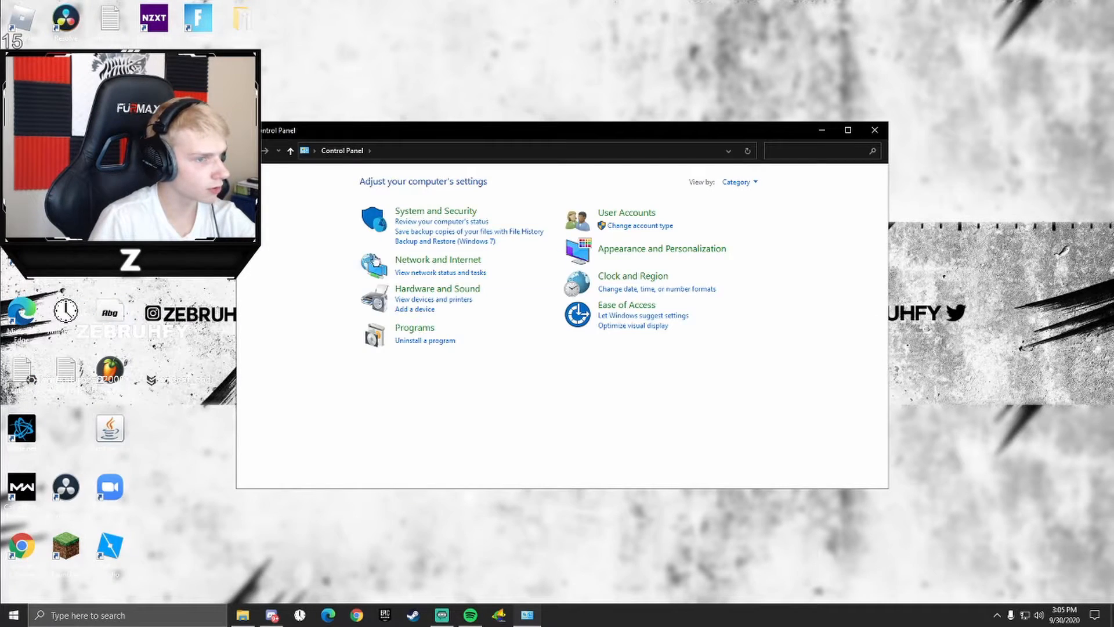
pyautogui.click(451, 264)
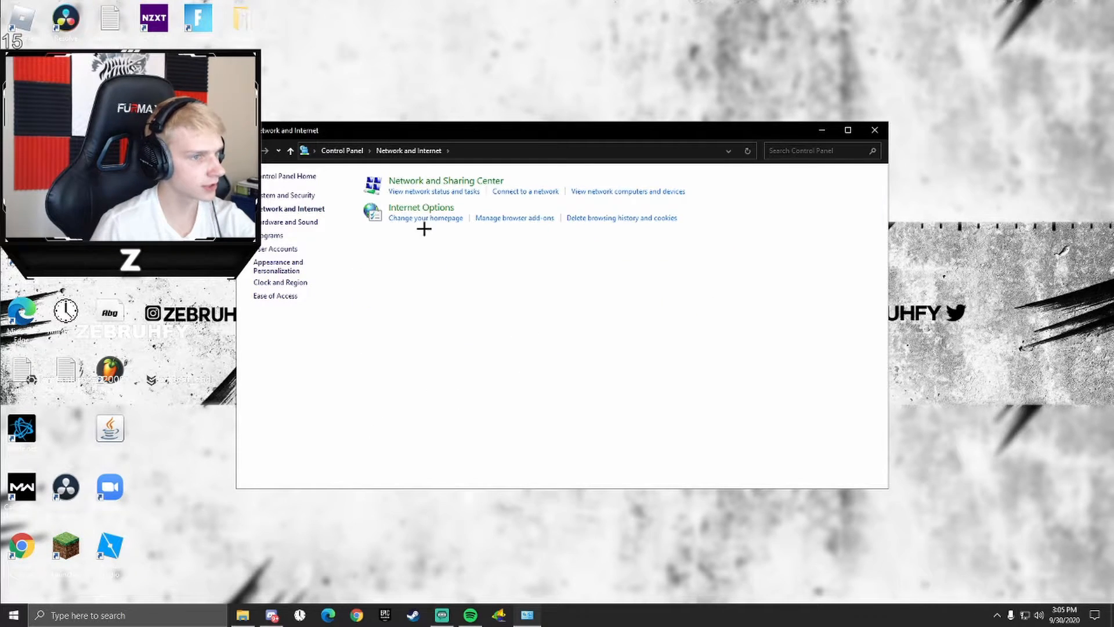
pyautogui.click(451, 182)
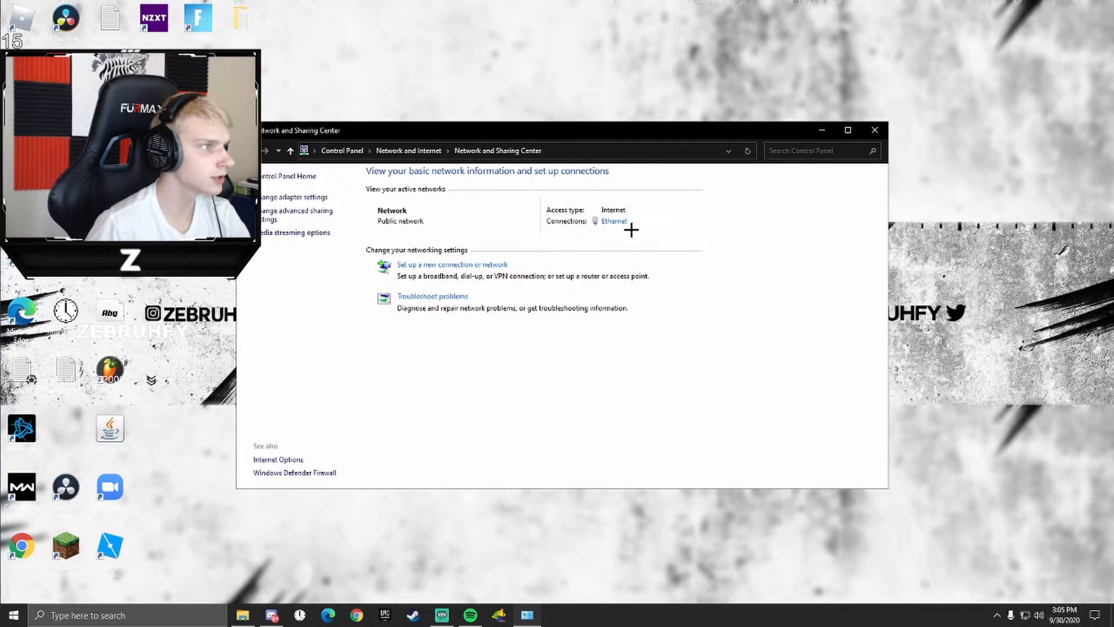
pyautogui.click(1025, 614)
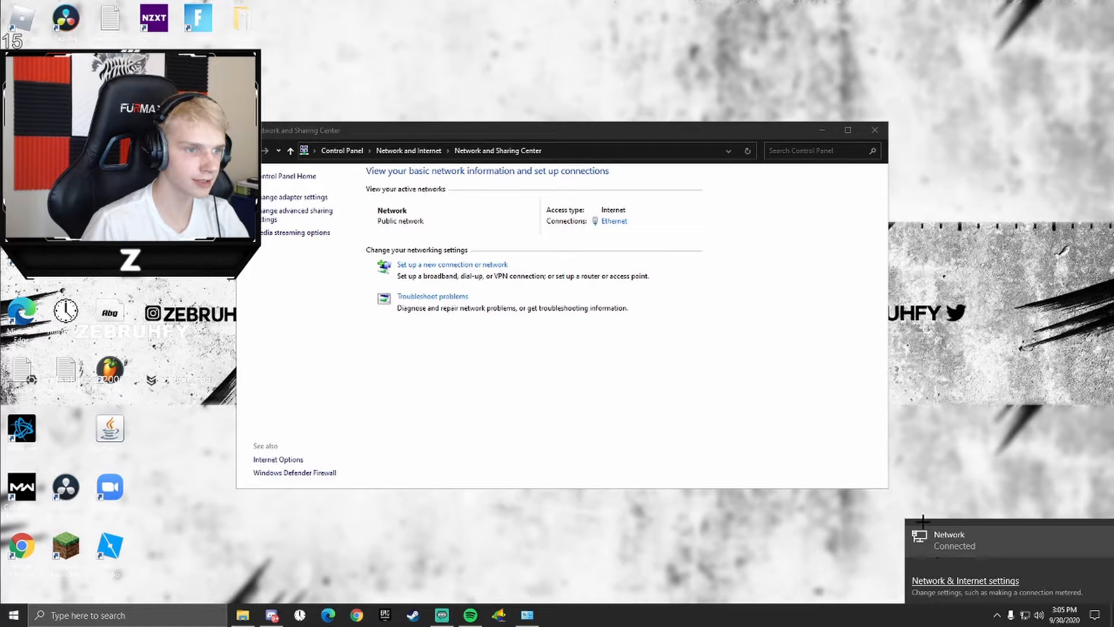
pyautogui.click(785, 315)
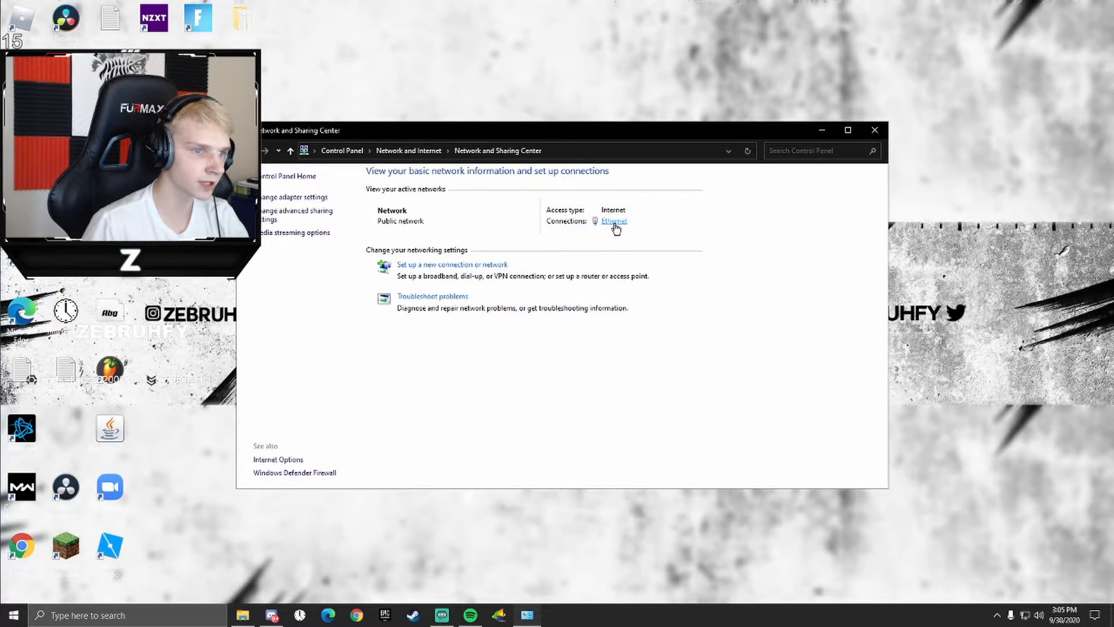
# - Open the Ethernet connection's properties from its status window and review the items the connection uses
pyautogui.click(614, 224)
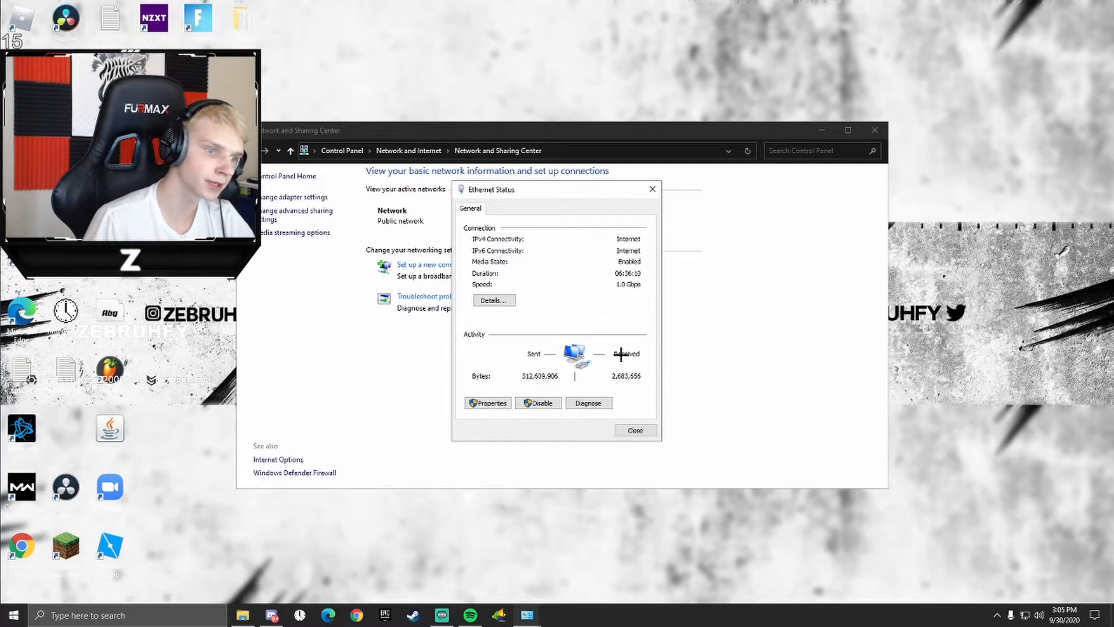
pyautogui.click(484, 403)
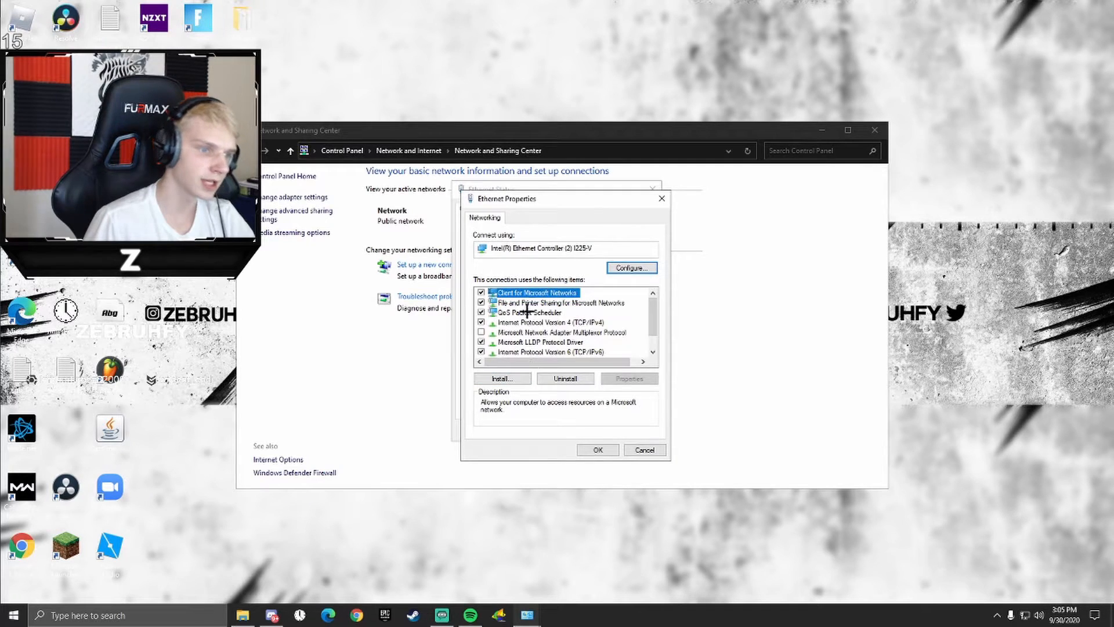
pyautogui.scroll(-1, 502, 327)
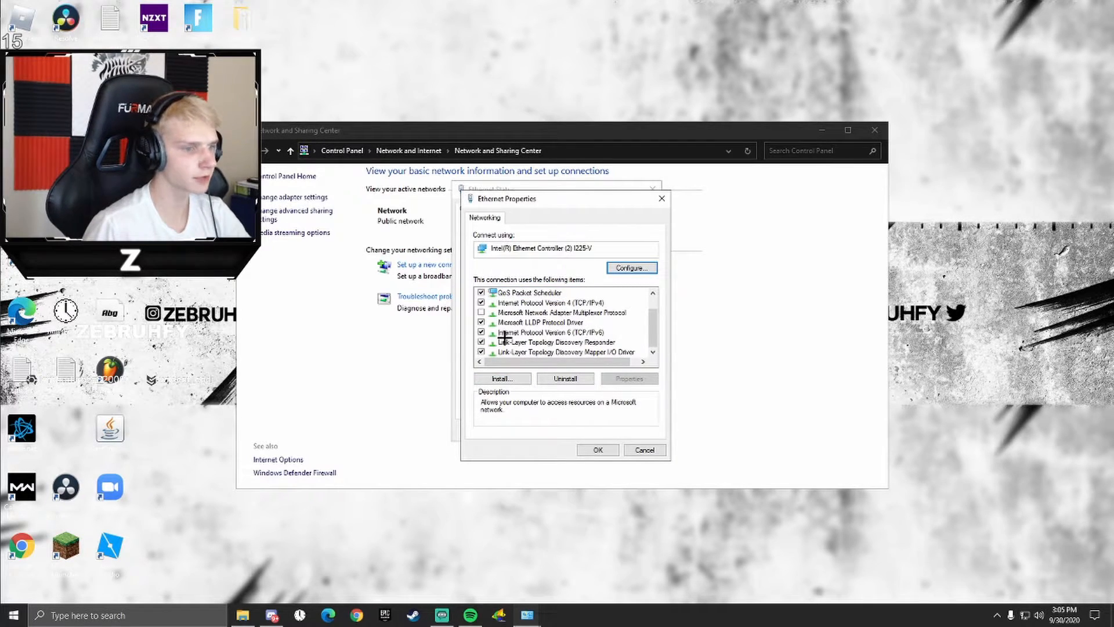
pyautogui.scroll(1, 503, 342)
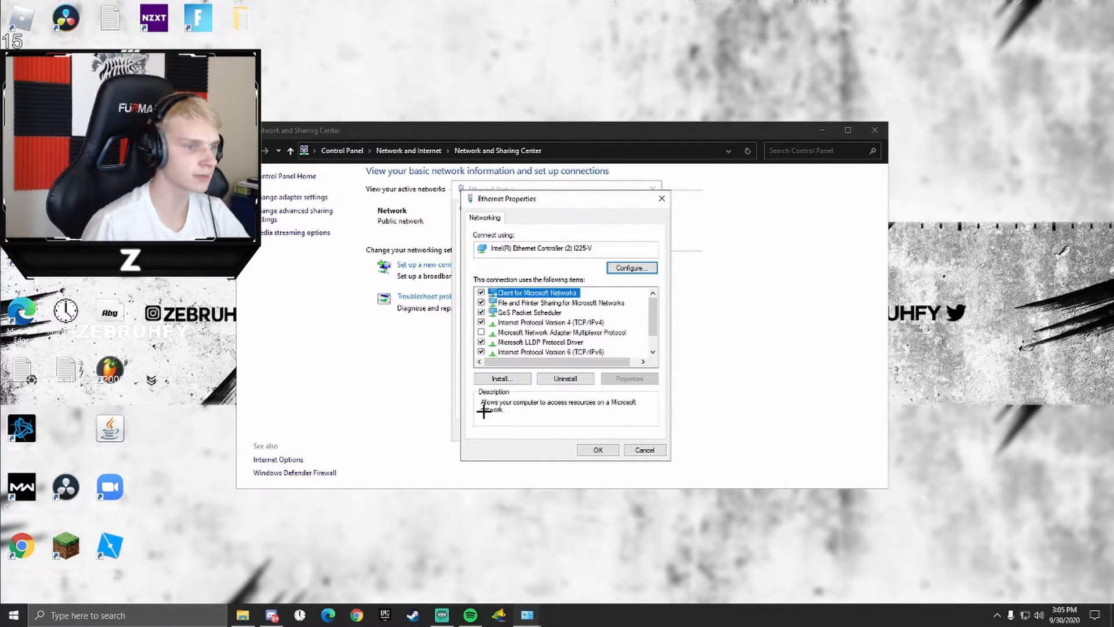
pyautogui.scroll(-1, 493, 316)
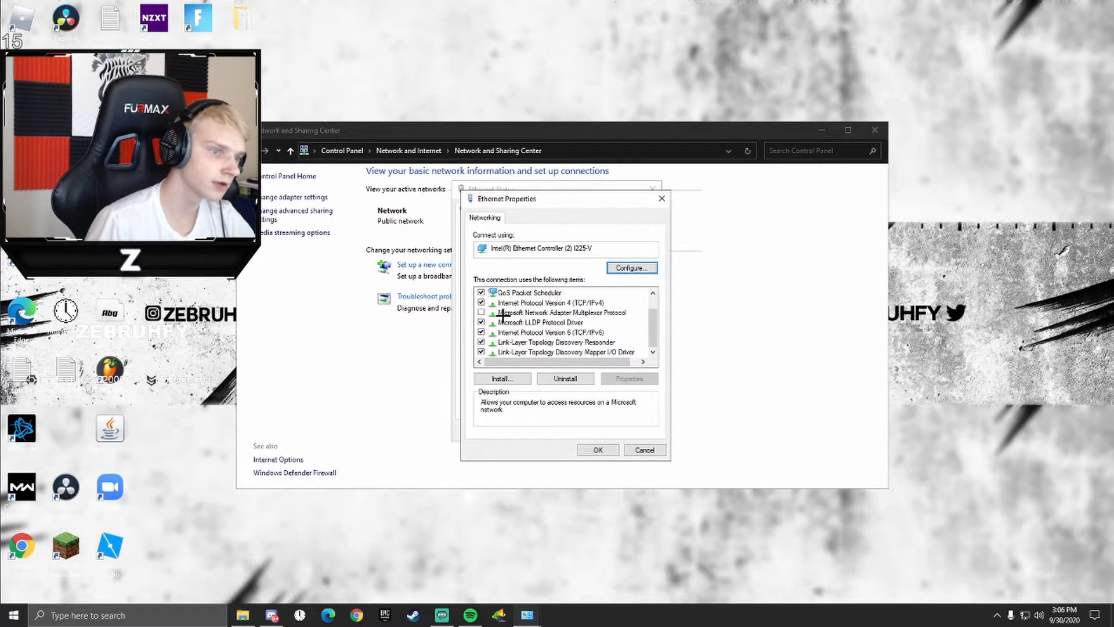
pyautogui.scroll(1, 521, 326)
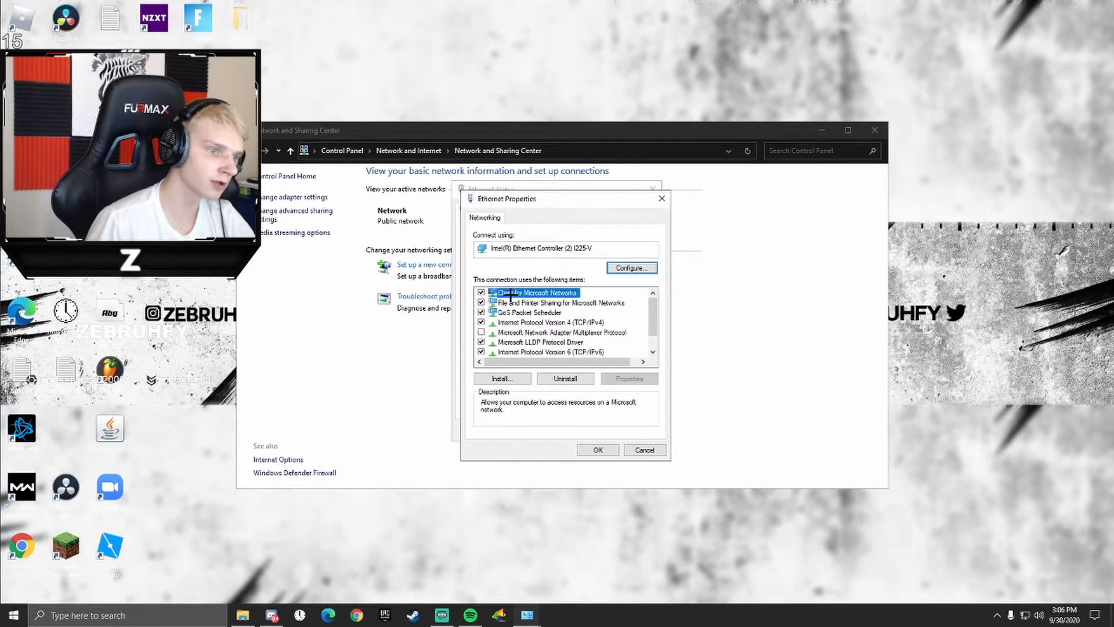
# - Disable all items used by the Ethernet connection except Internet Protocol Version 4 (TCP/IPv4)
pyautogui.scroll(-1, 544, 330)
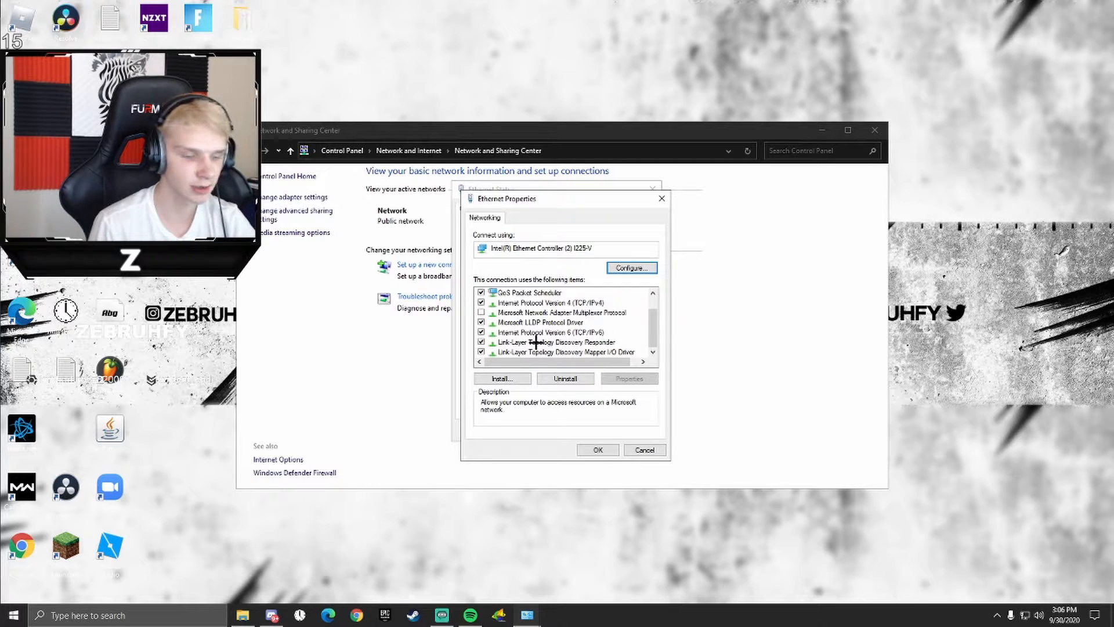
pyautogui.click(481, 352)
pyautogui.click(481, 342)
pyautogui.click(481, 332)
pyautogui.click(481, 322)
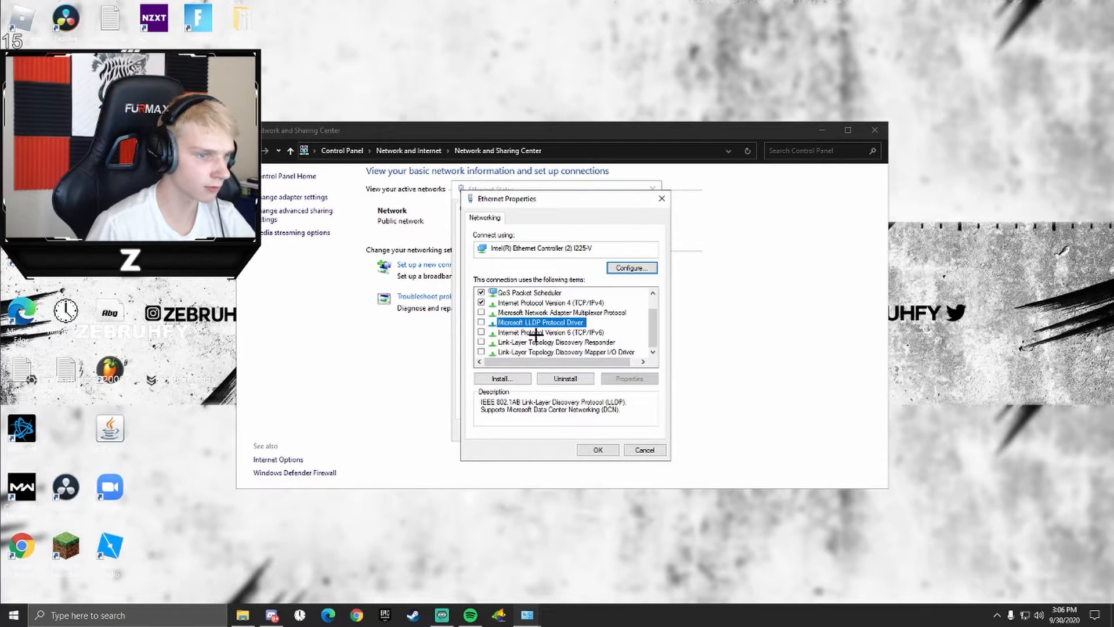
pyautogui.scroll(1, 481, 322)
pyautogui.click(481, 312)
pyautogui.click(482, 303)
pyautogui.click(481, 293)
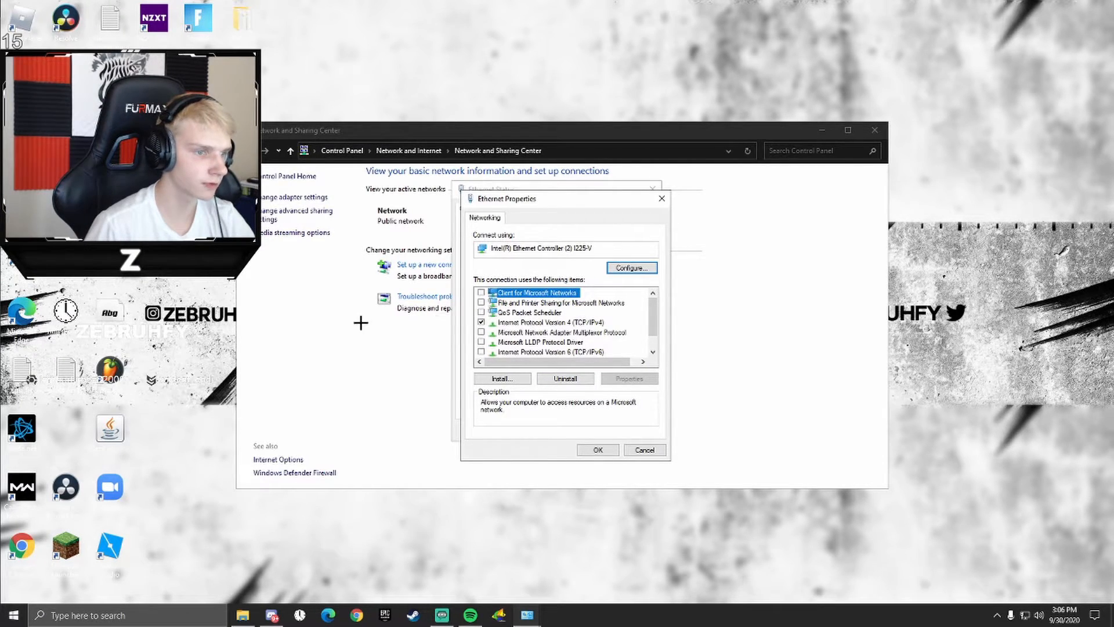
# - Check the IP and DNS address settings in the Internet Protocol Version 4 (TCP/IPv4) properties and close them
pyautogui.click(516, 321)
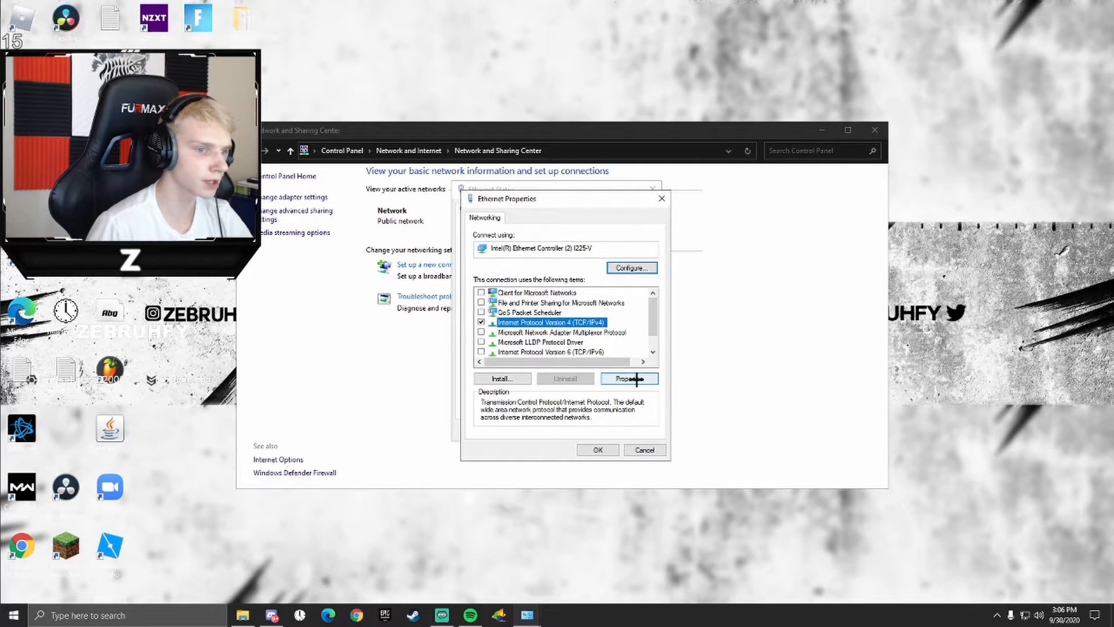
pyautogui.scroll(-1, 511, 336)
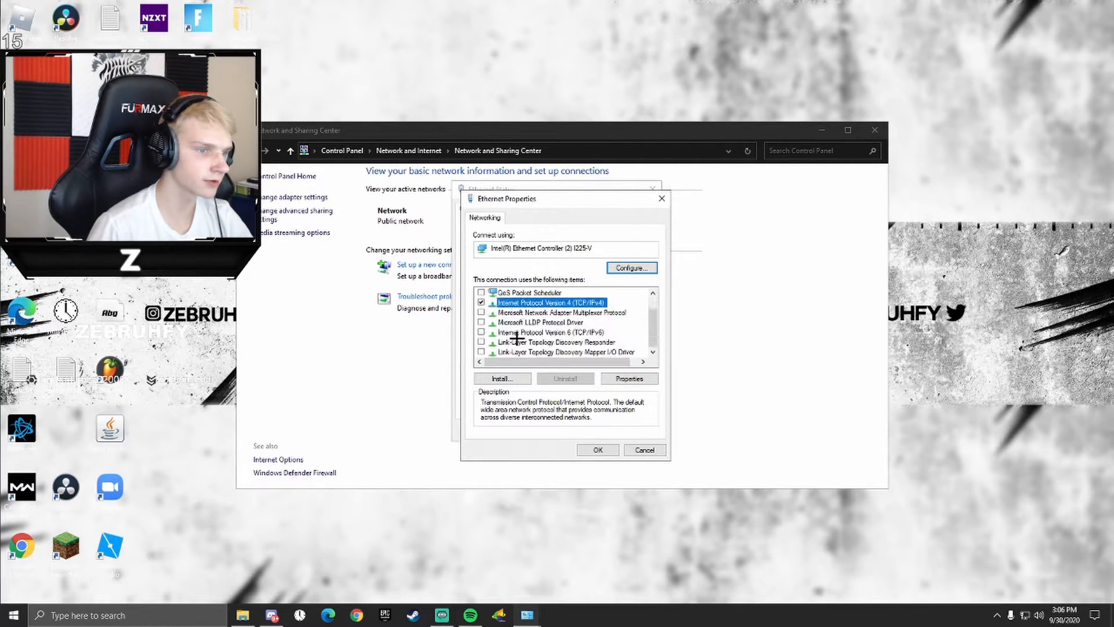
pyautogui.scroll(1, 510, 342)
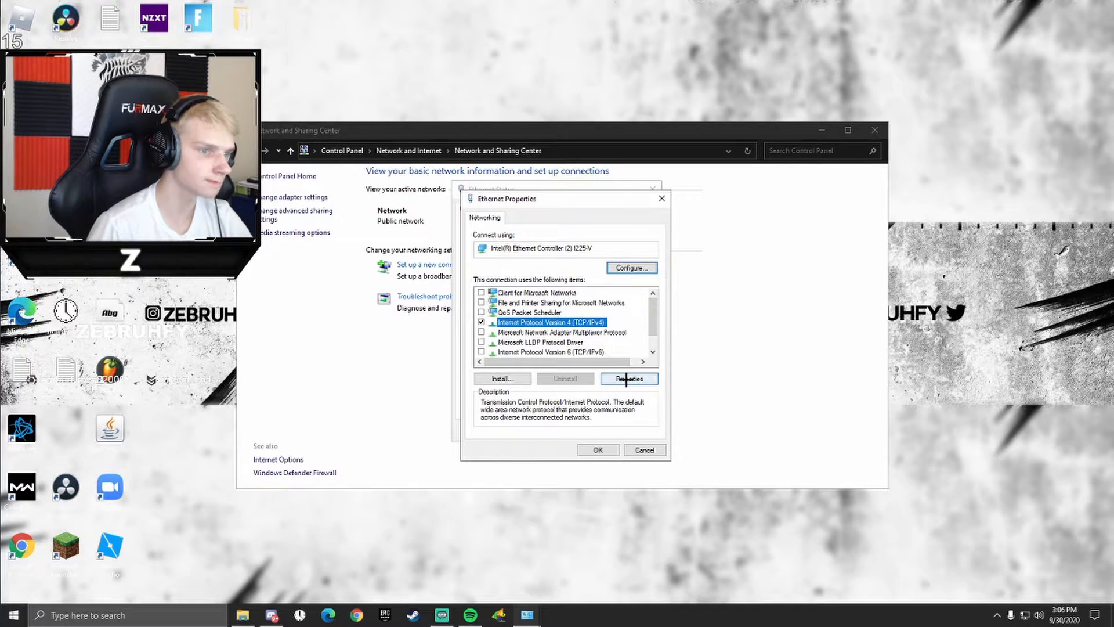
pyautogui.click(626, 380)
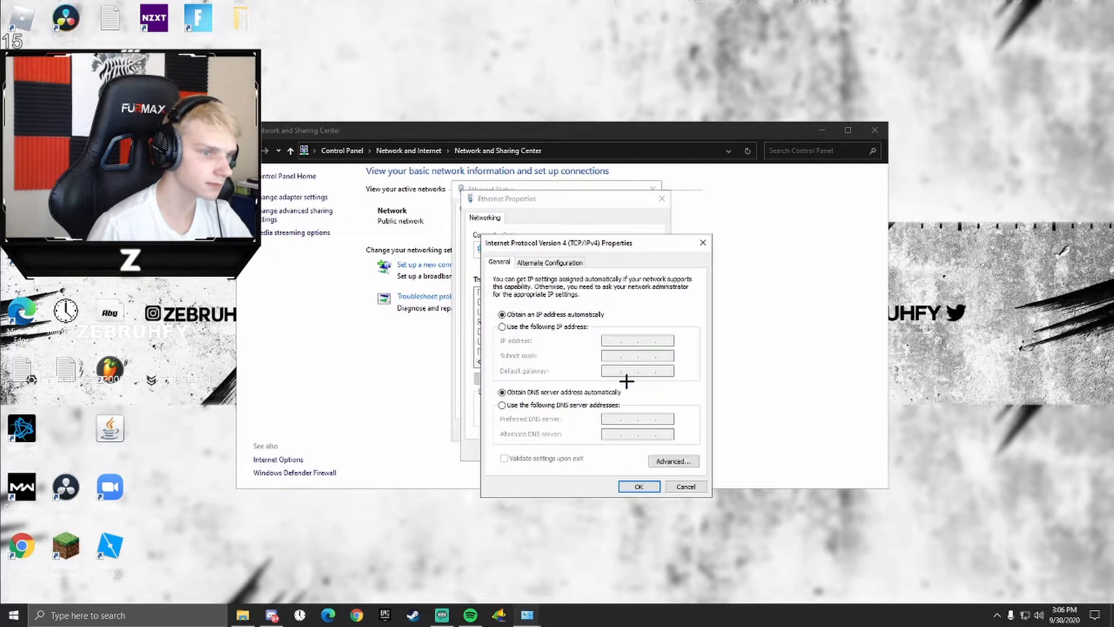
pyautogui.click(702, 243)
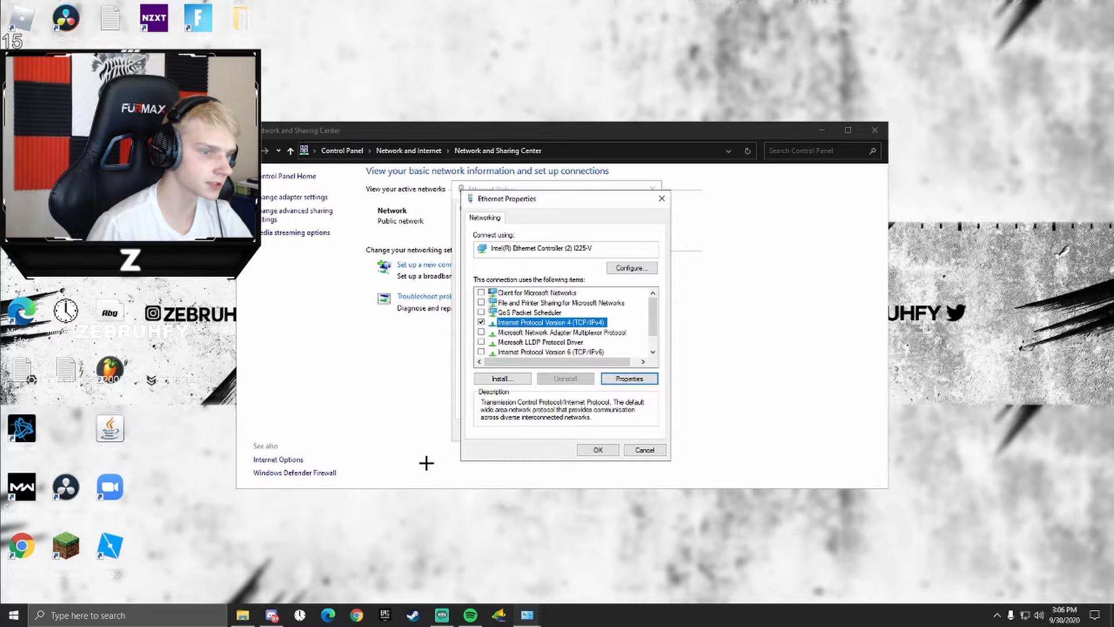
# - Open the configuration of the Intel(R) Ethernet Controller (2) I225-V and check its power management options
pyautogui.click(631, 268)
pyautogui.moveTo(200, 99); pyautogui.dragTo(556, 184)
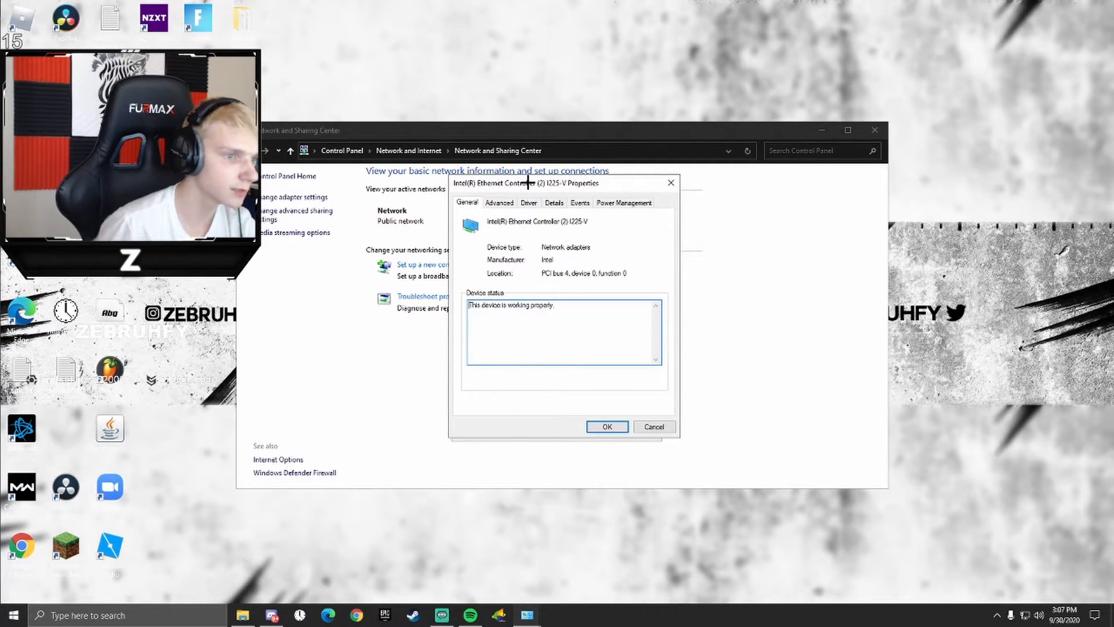
pyautogui.click(621, 203)
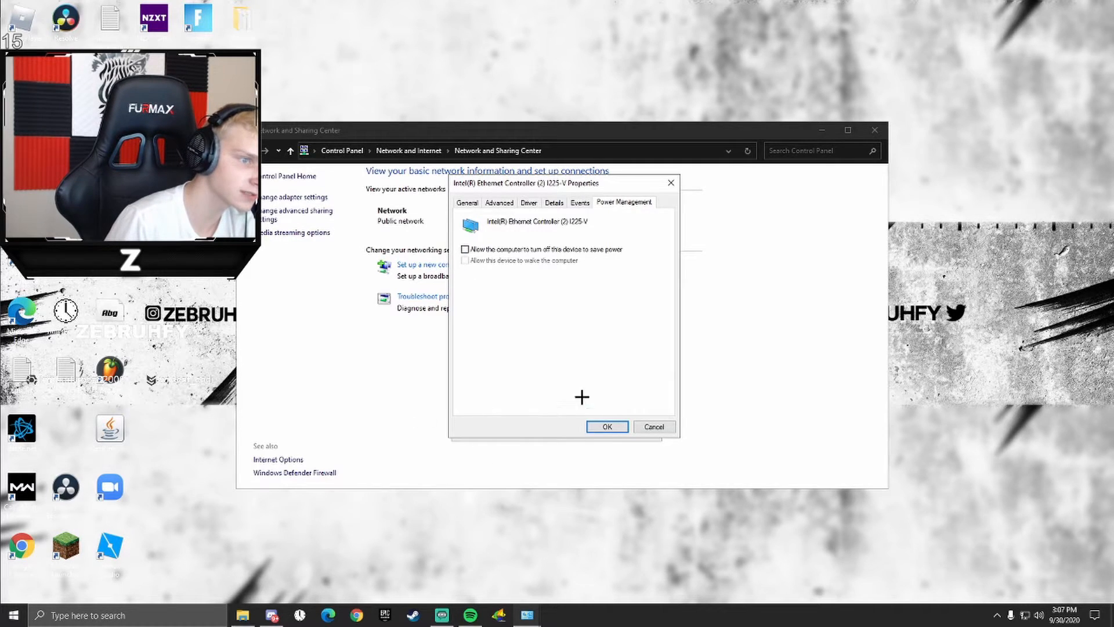
# - Check the value options of ARP Offload and DMA Coalescing in the Ethernet controller's advanced properties
pyautogui.click(500, 202)
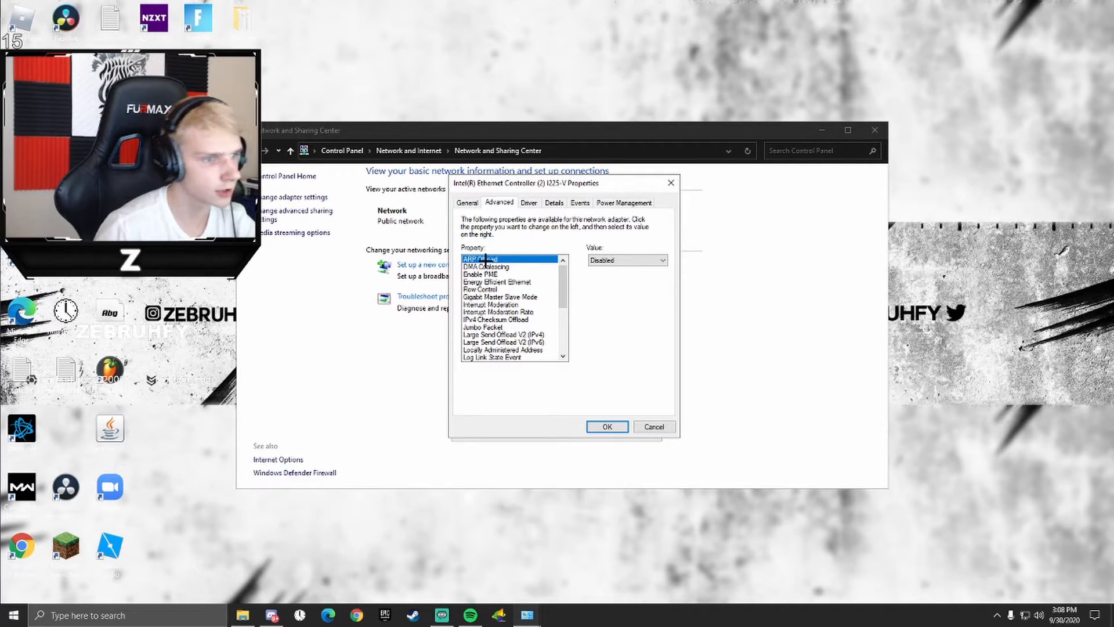
pyautogui.click(627, 260)
pyautogui.click(598, 260)
pyautogui.click(484, 266)
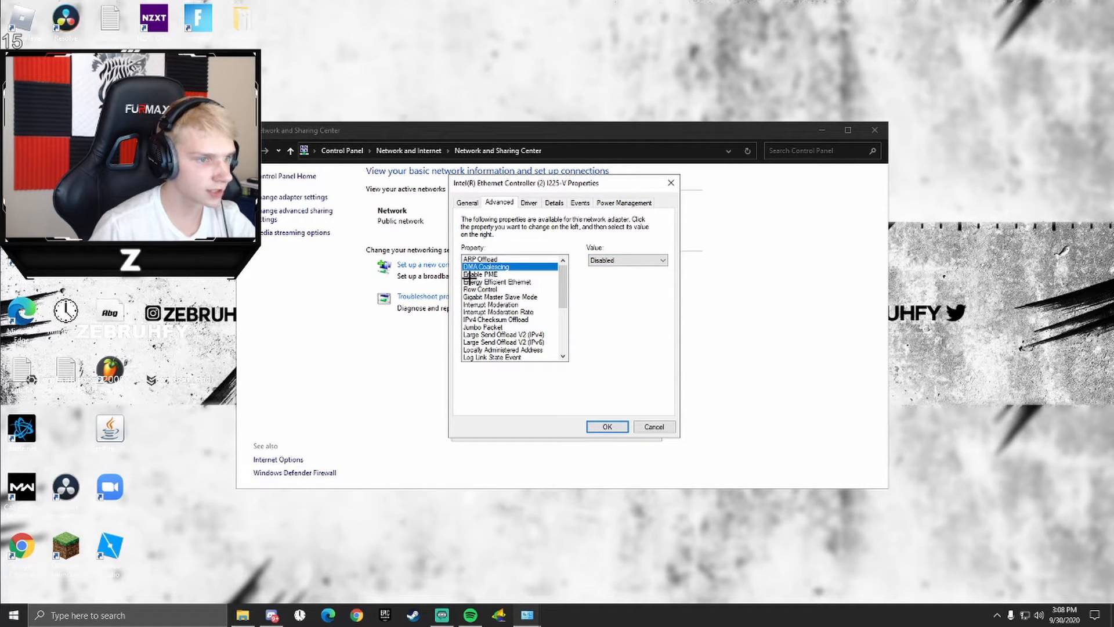
pyautogui.click(611, 261)
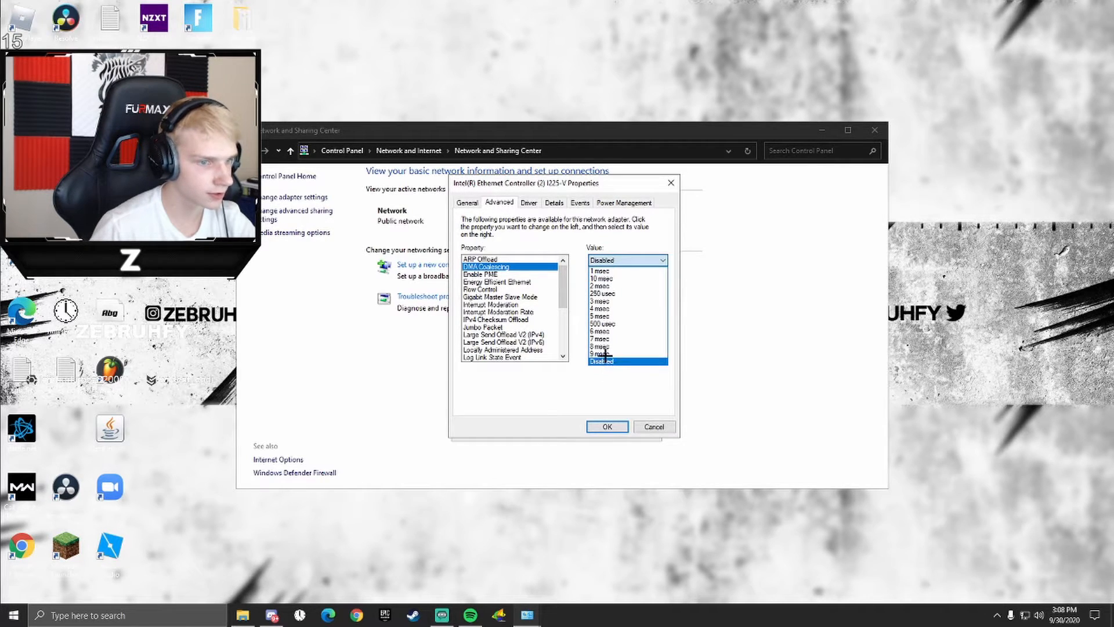
pyautogui.click(610, 257)
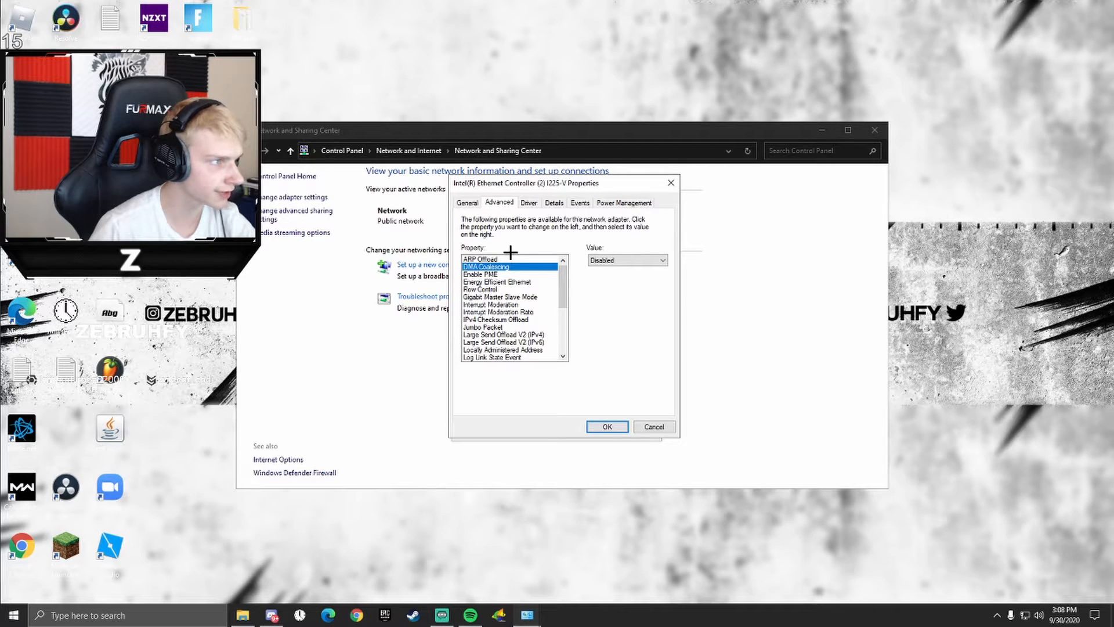
pyautogui.click(609, 258)
pyautogui.click(617, 257)
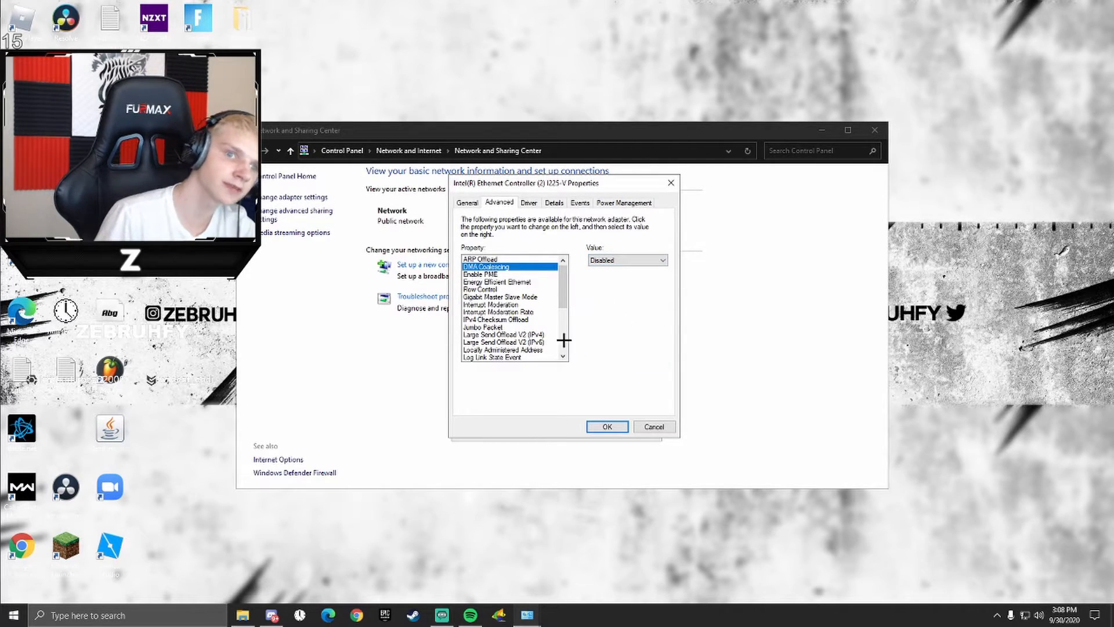
# - Set Enable PME to Enabled and Energy Efficient Ethernet to Off in the controller's advanced properties
pyautogui.click(483, 276)
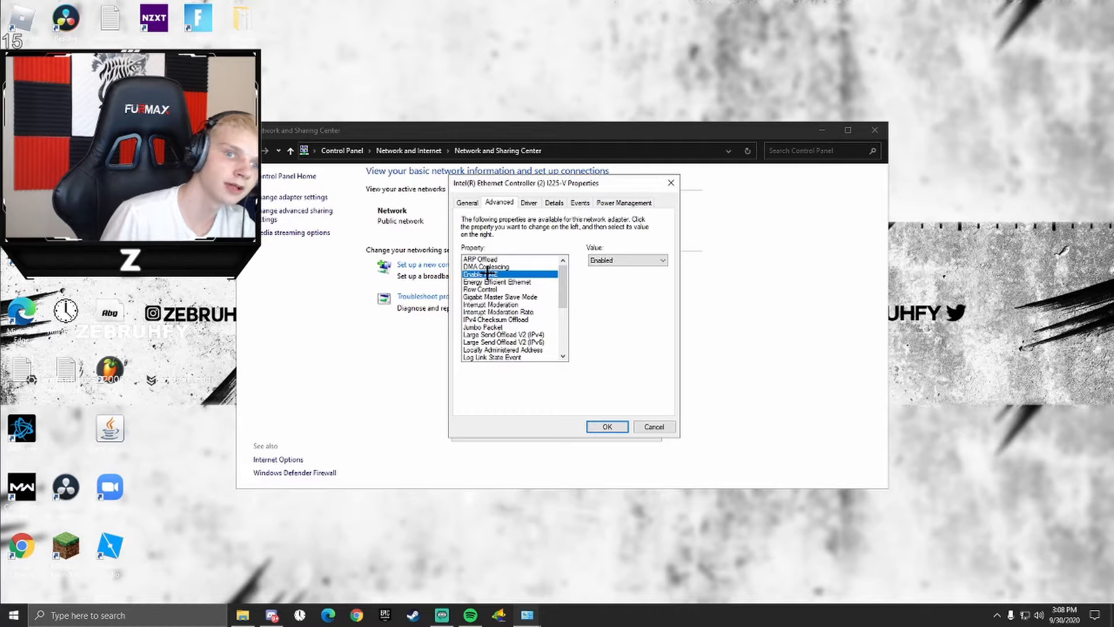
pyautogui.click(602, 259)
pyautogui.click(604, 270)
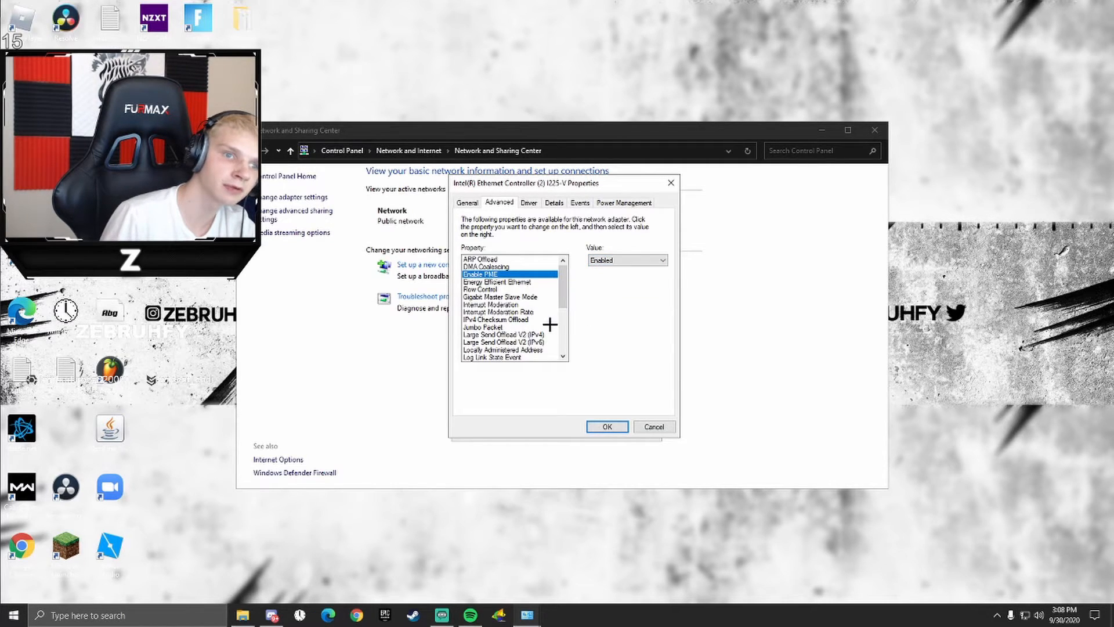
pyautogui.click(509, 281)
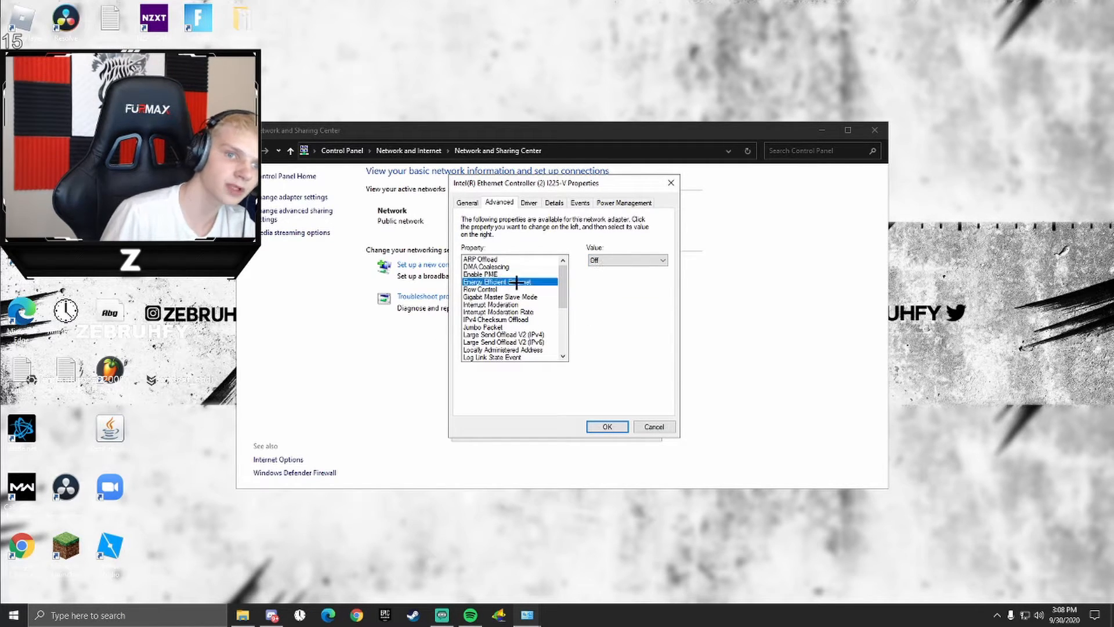
pyautogui.click(617, 261)
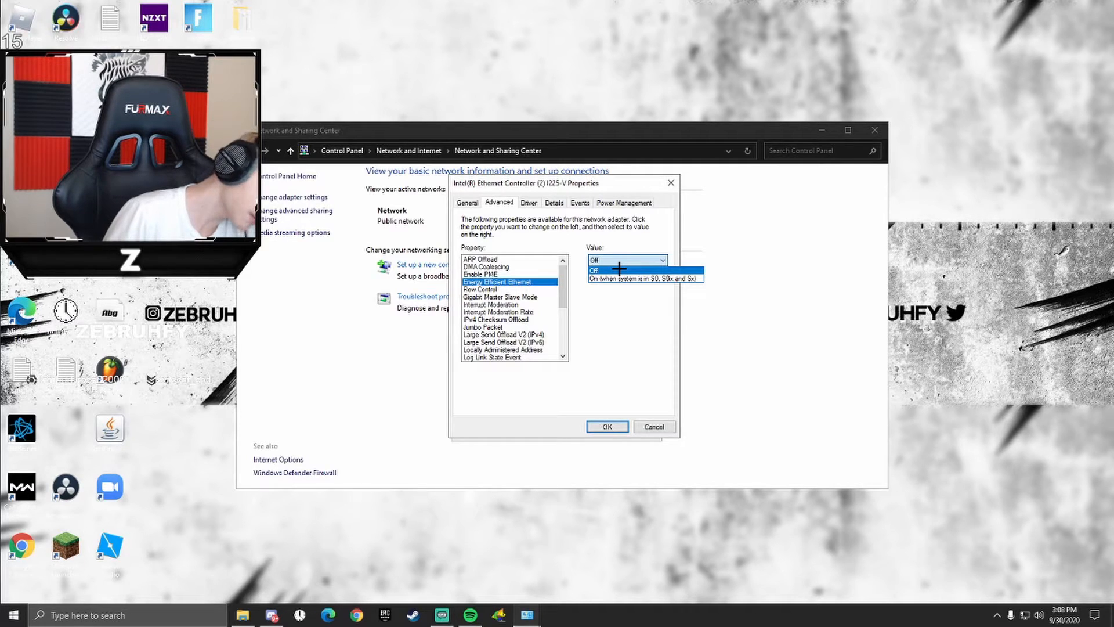
pyautogui.click(615, 271)
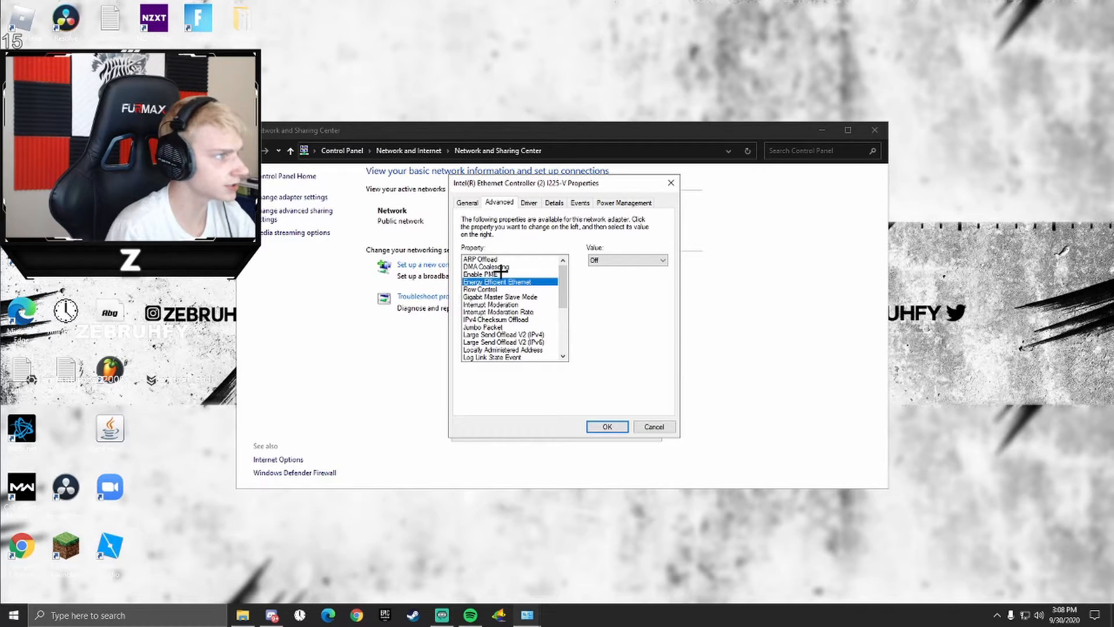
pyautogui.click(601, 260)
pyautogui.click(604, 258)
# - Check the value options of Flow Control and Gigabit Master Slave Mode in the advanced properties
pyautogui.click(483, 289)
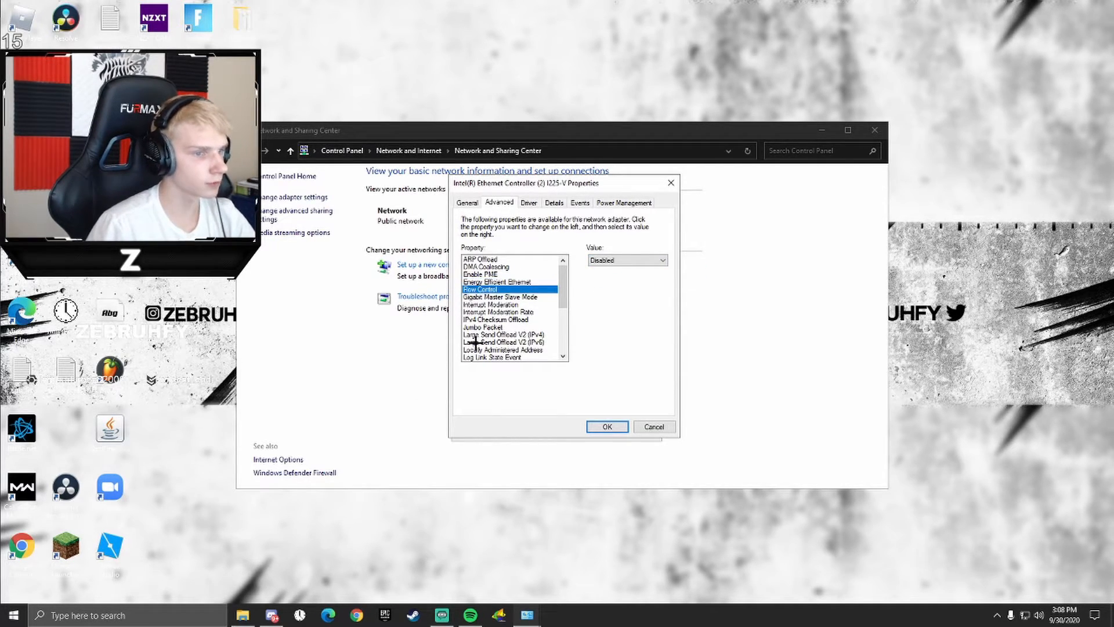
pyautogui.click(610, 259)
pyautogui.click(616, 260)
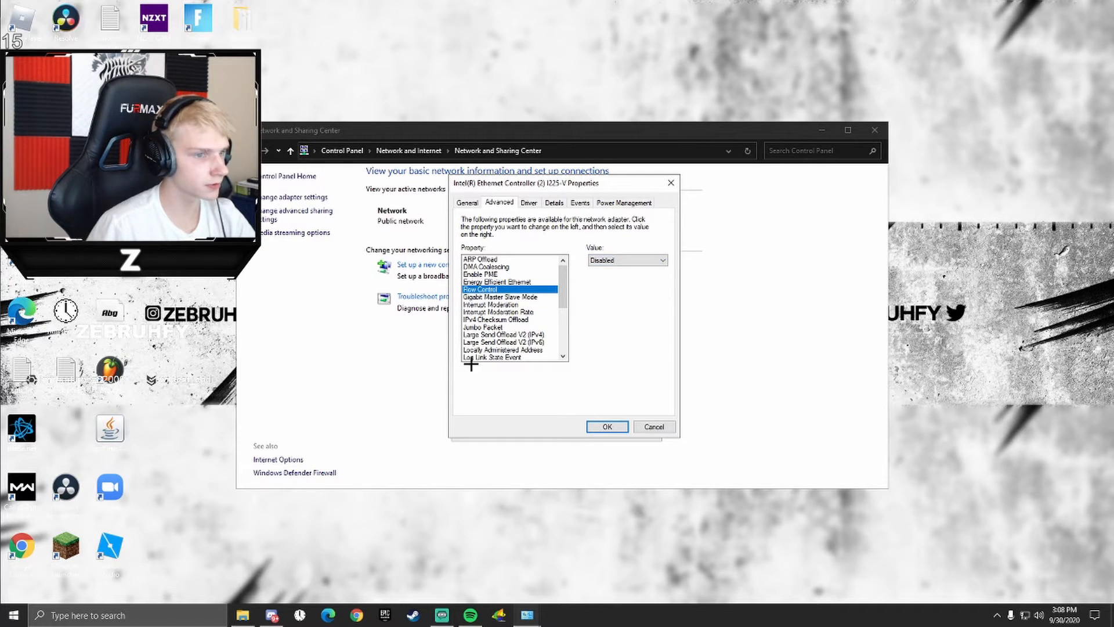
pyautogui.click(497, 297)
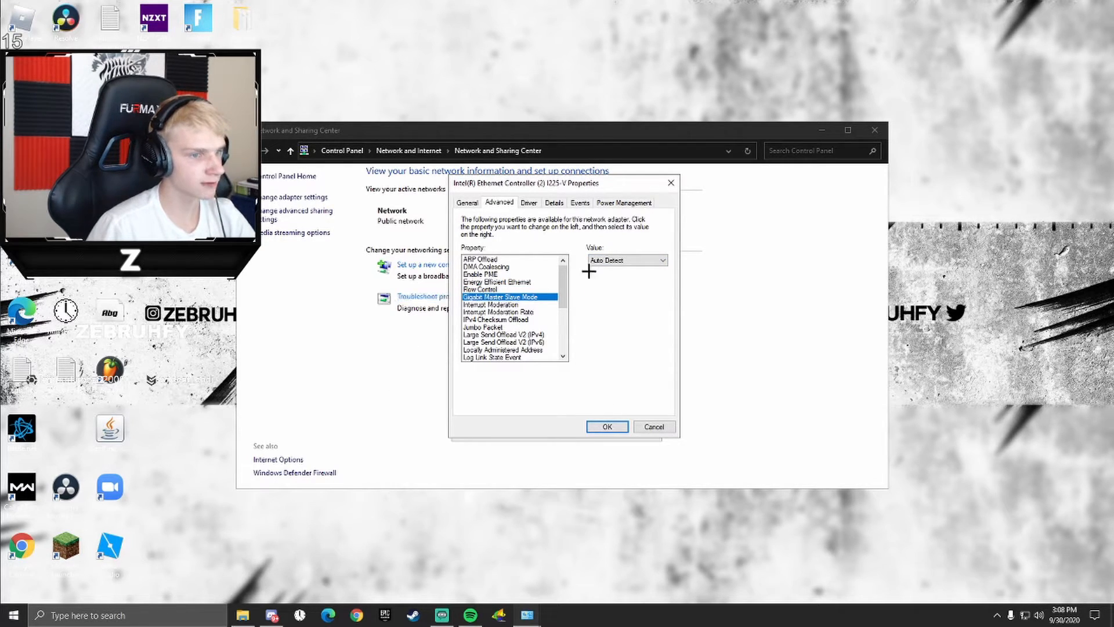
pyautogui.click(604, 259)
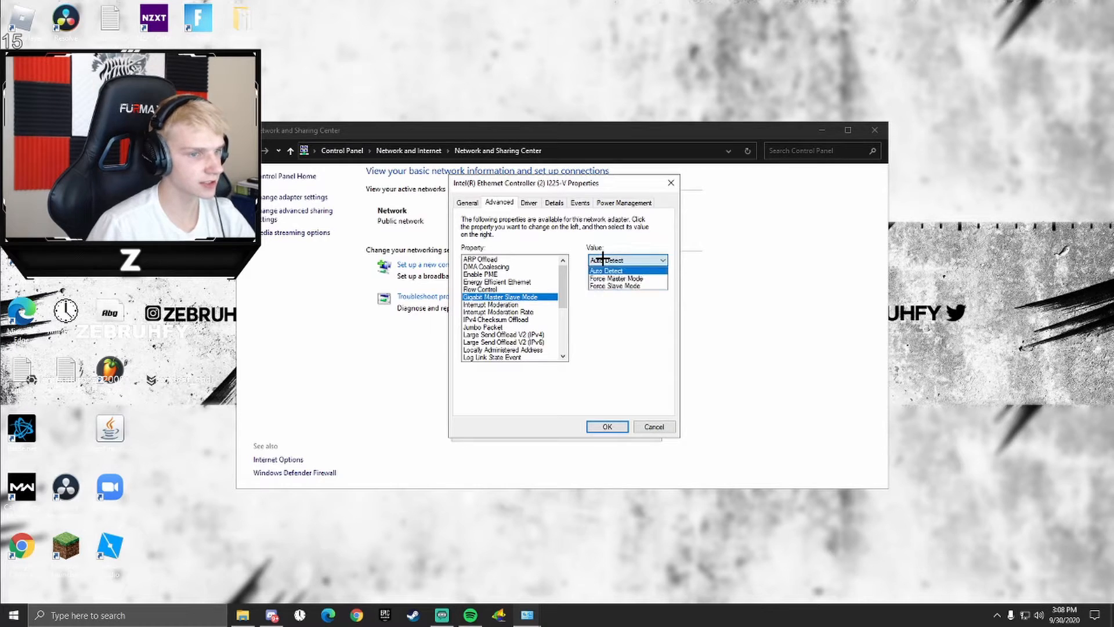
pyautogui.click(603, 258)
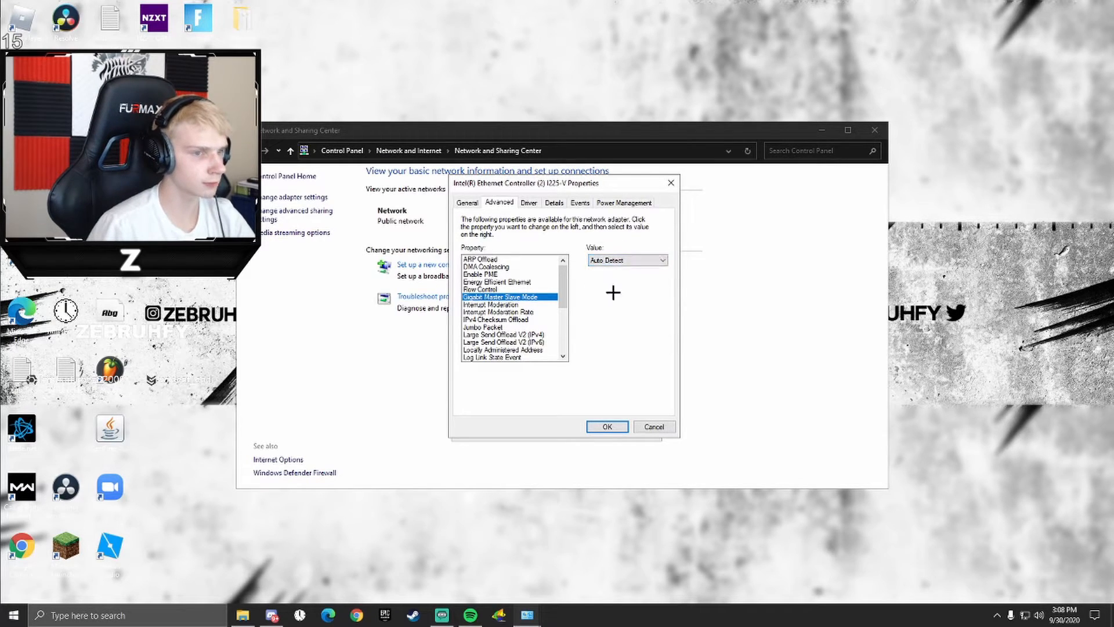
# - Check the values of Interrupt Moderation and Interrupt Moderation Rate in the advanced properties
pyautogui.click(478, 320)
pyautogui.click(489, 304)
pyautogui.click(603, 260)
pyautogui.click(607, 259)
pyautogui.click(604, 259)
pyautogui.click(525, 309)
pyautogui.click(522, 312)
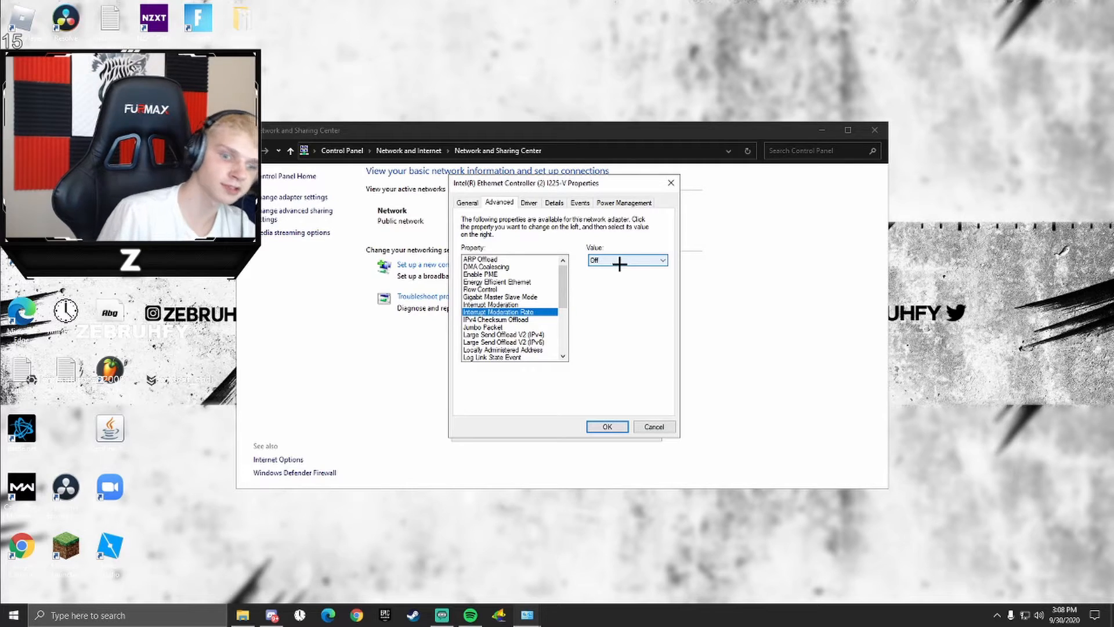
# - Check the value of IPv4 Checksum Offload and set Jumbo Packet to Disabled
pyautogui.click(499, 320)
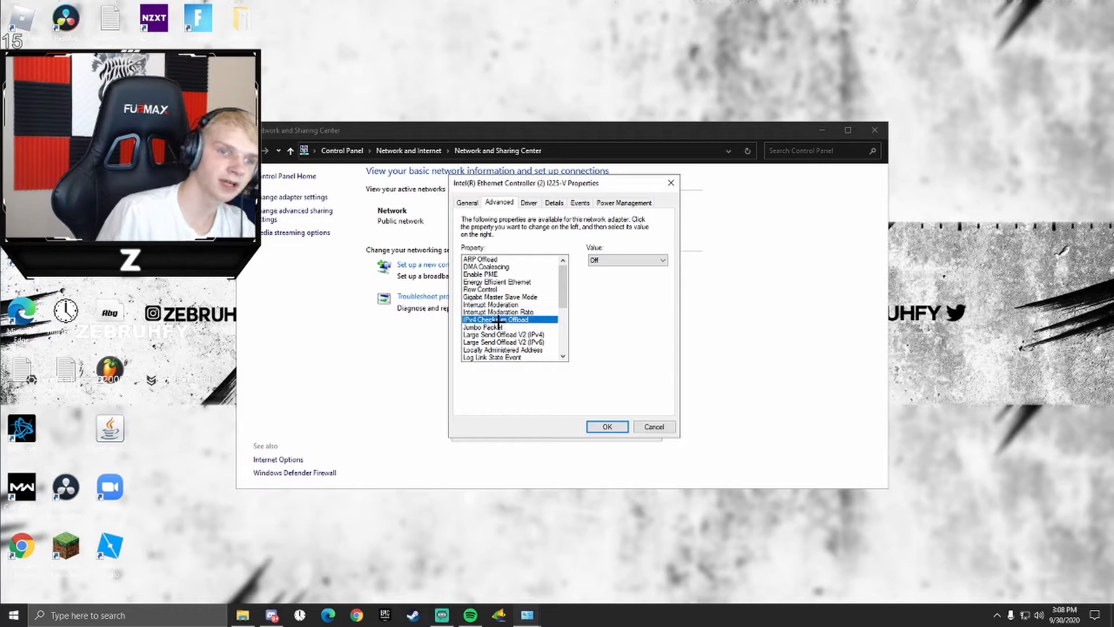
pyautogui.click(622, 261)
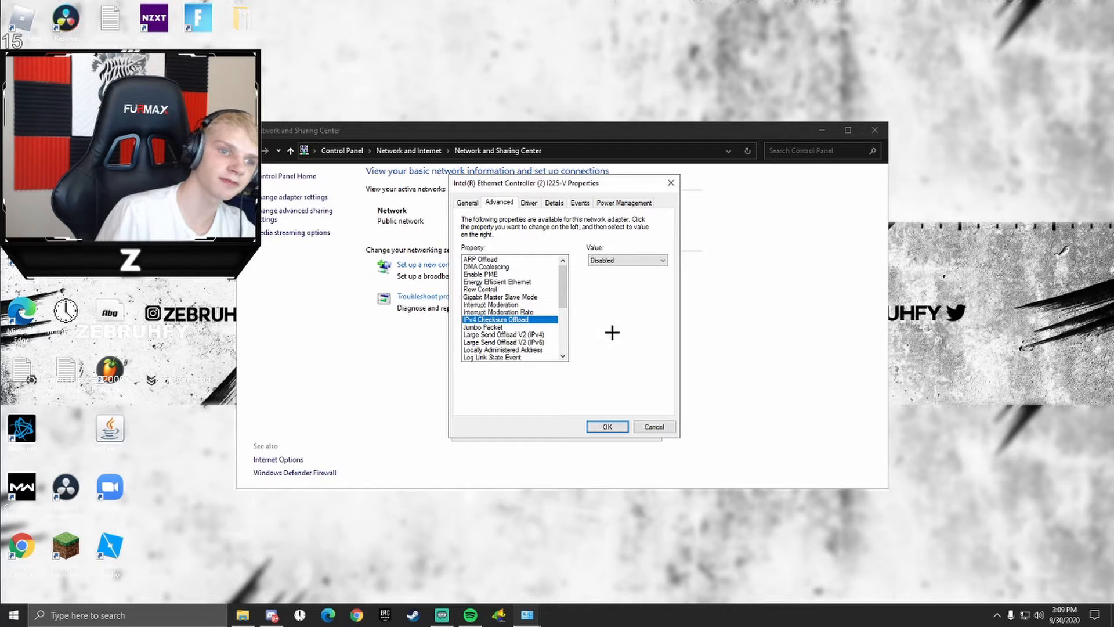
pyautogui.click(500, 328)
pyautogui.click(603, 260)
pyautogui.click(607, 273)
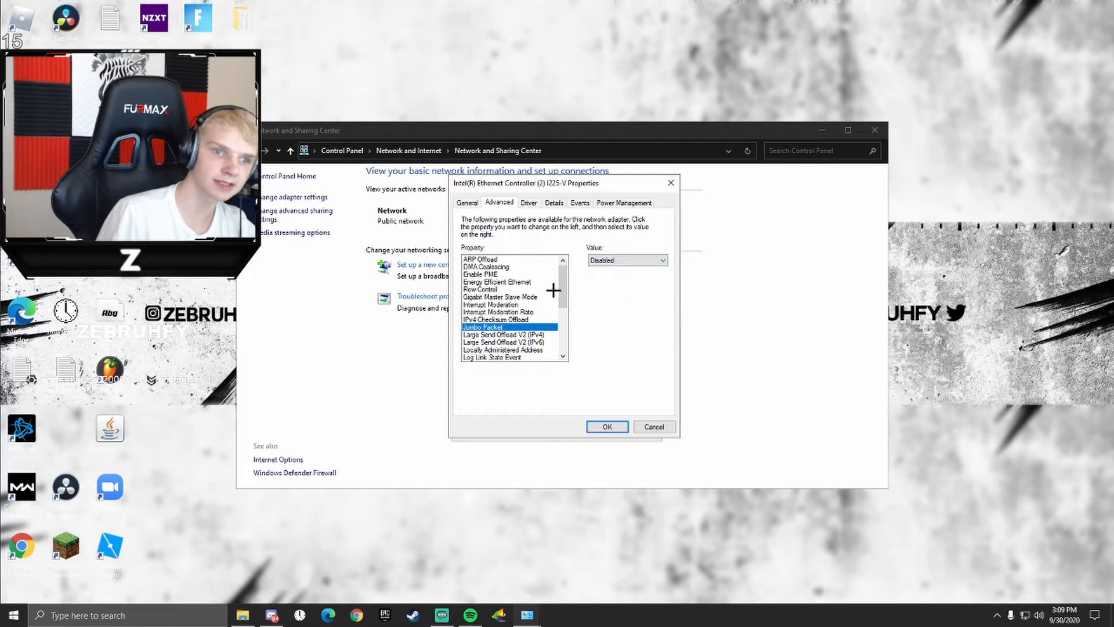
# - Set Large Send Offload V2 (IPv4) to Disabled and check the value of Large Send Offload V2 (IPv6)
pyautogui.click(502, 335)
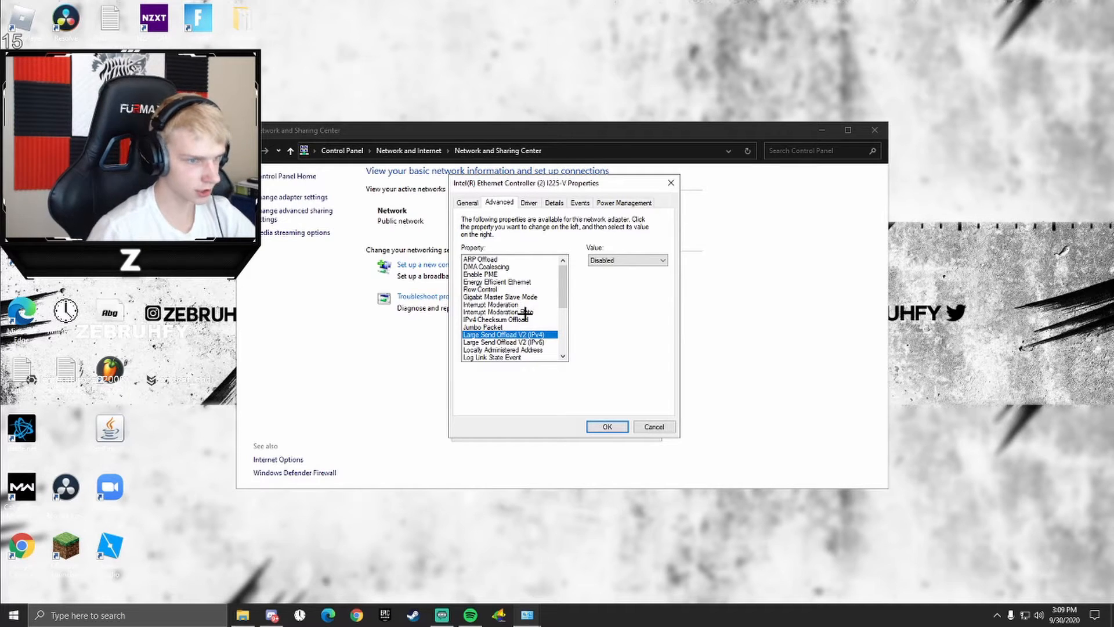
pyautogui.scroll(-1, 522, 308)
pyautogui.click(631, 256)
pyautogui.click(627, 266)
pyautogui.click(533, 319)
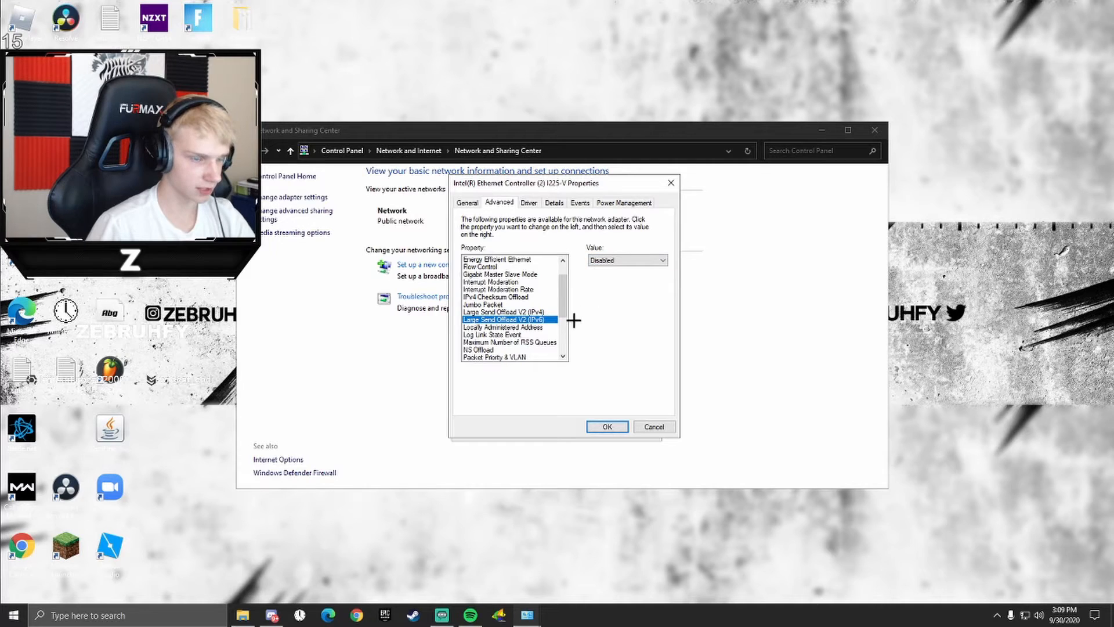
# - Check the value of Locally Administered Address and the value options of Log Link State Event
pyautogui.click(547, 327)
pyautogui.scroll(-2, 537, 348)
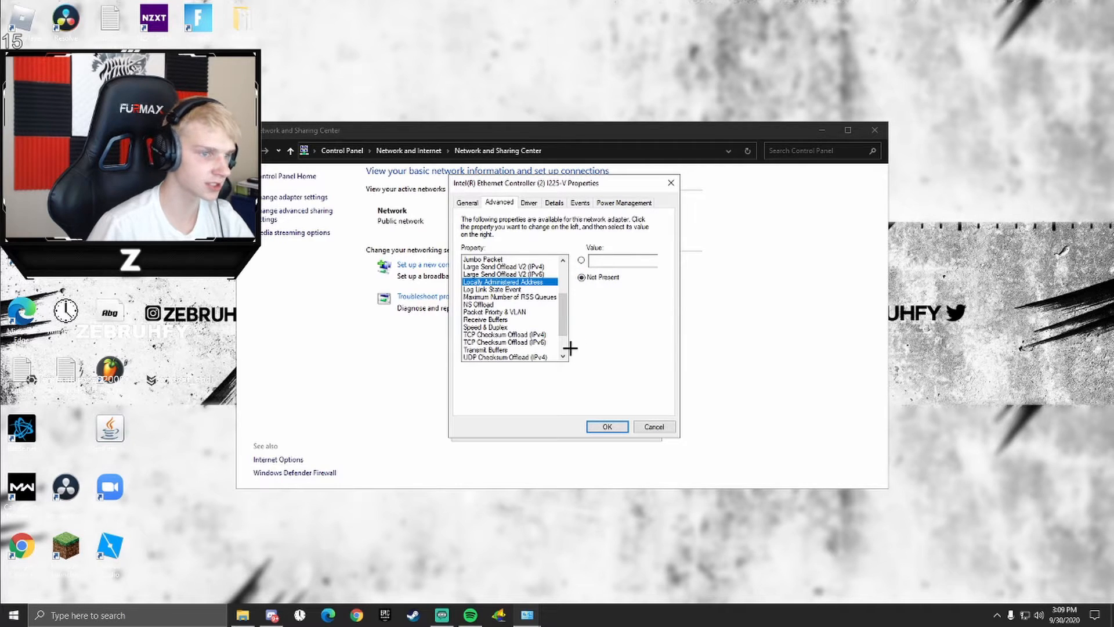
pyautogui.click(502, 289)
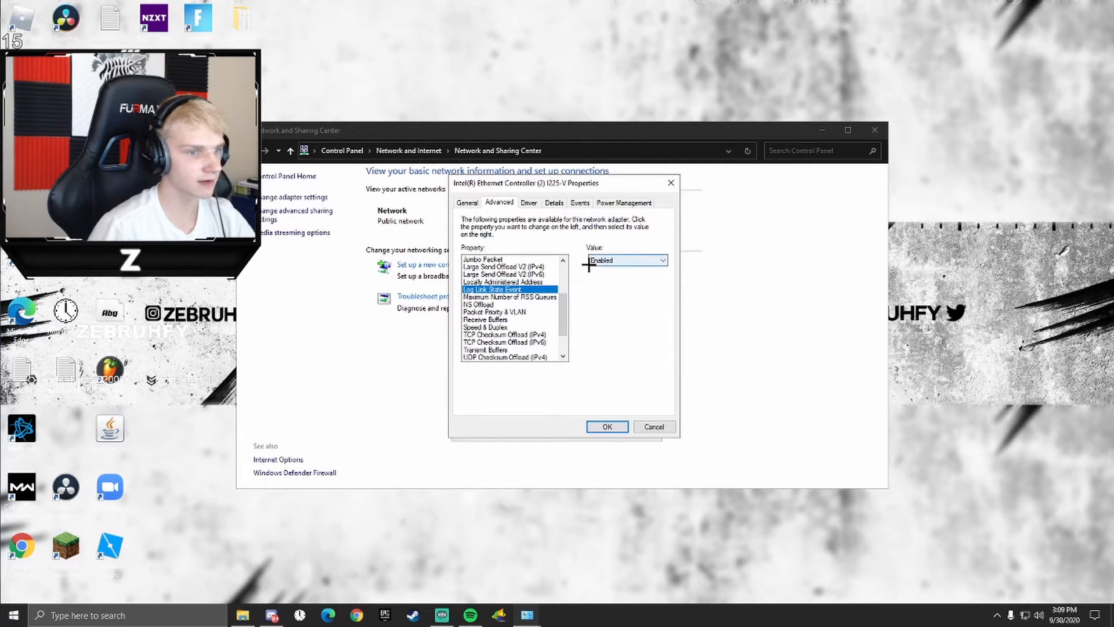
pyautogui.click(609, 260)
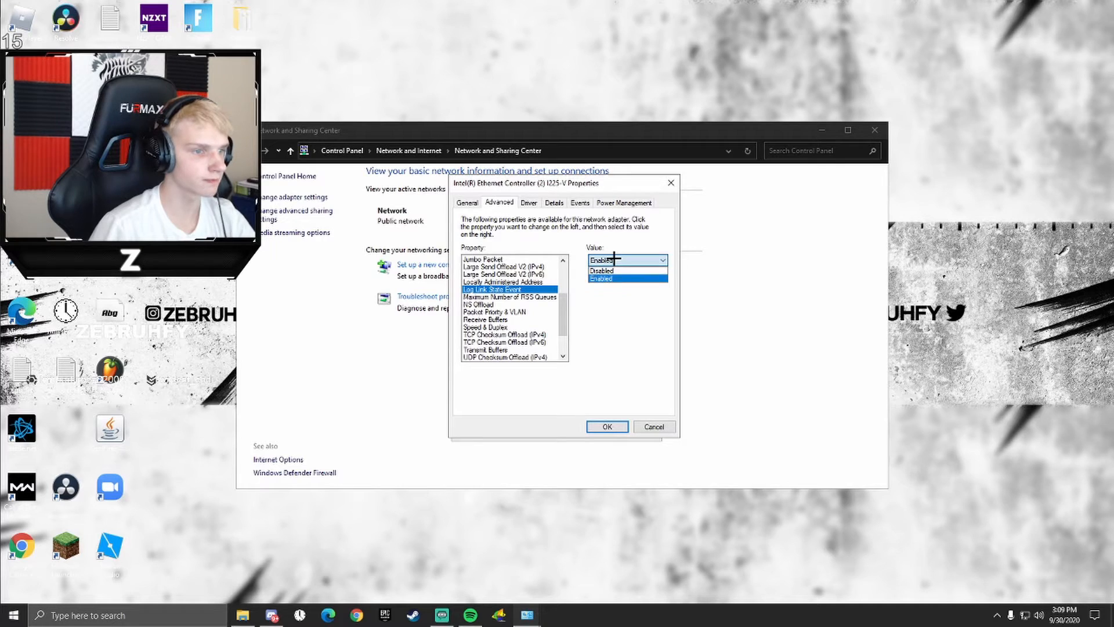
pyautogui.click(614, 259)
pyautogui.click(612, 258)
pyautogui.click(610, 259)
pyautogui.click(608, 259)
pyautogui.click(609, 260)
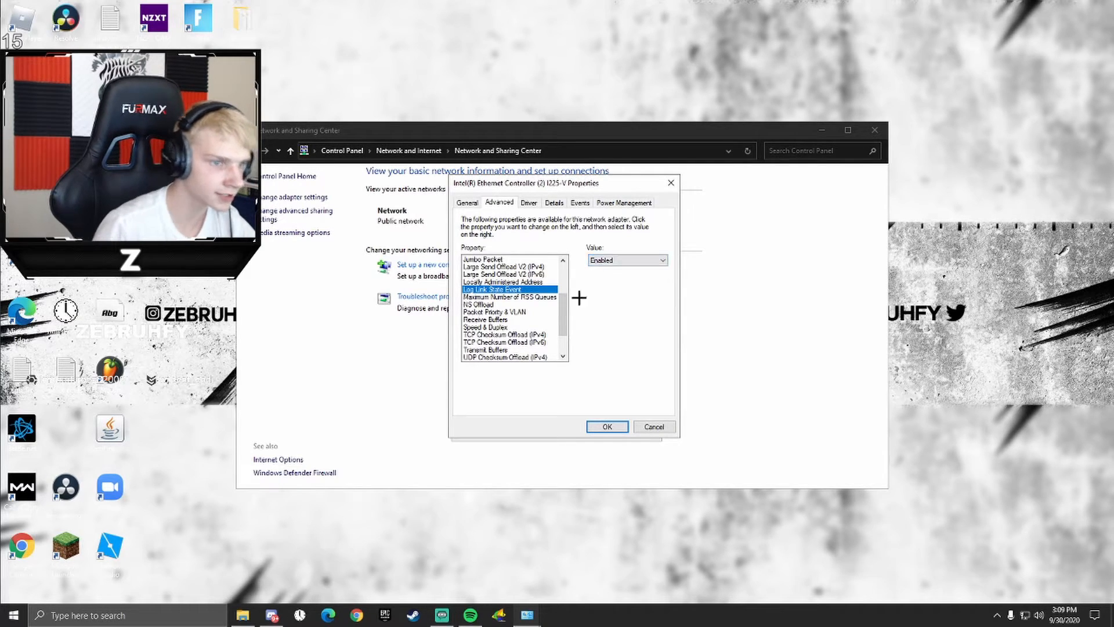
# - Review the options of Maximum Number of RSS Queues and set it to 4 Queues
pyautogui.click(516, 297)
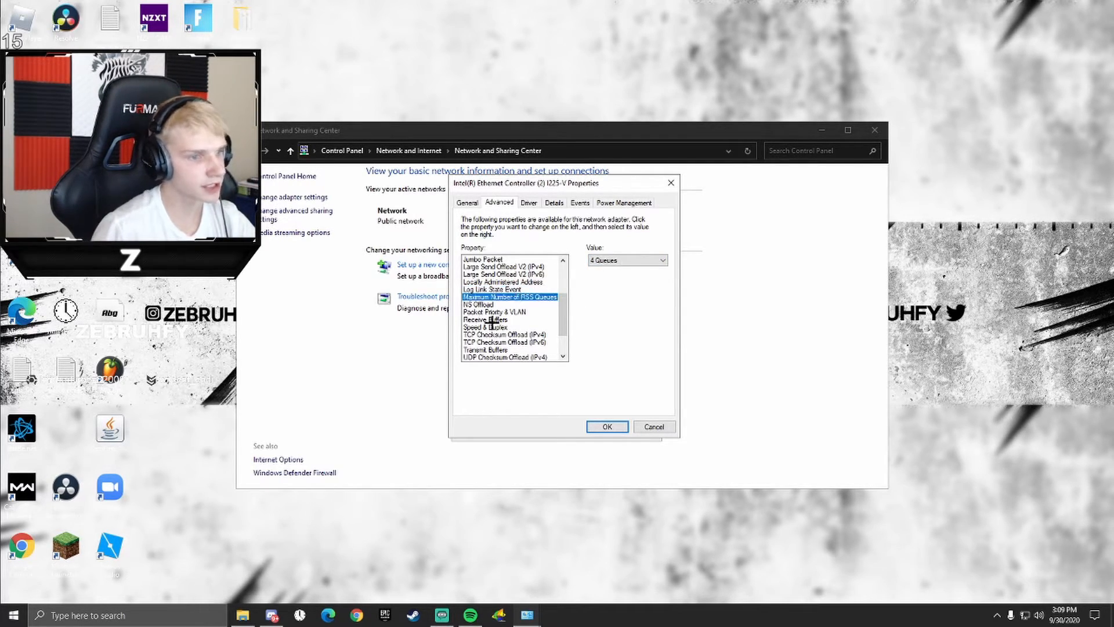
pyautogui.click(629, 259)
pyautogui.click(629, 259)
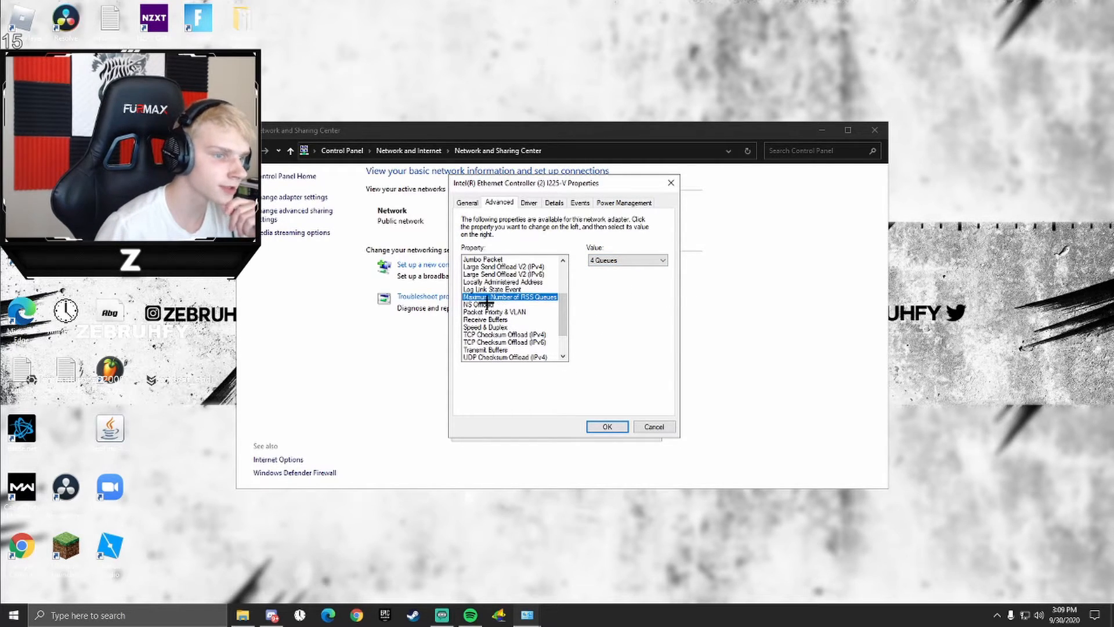
pyautogui.click(637, 260)
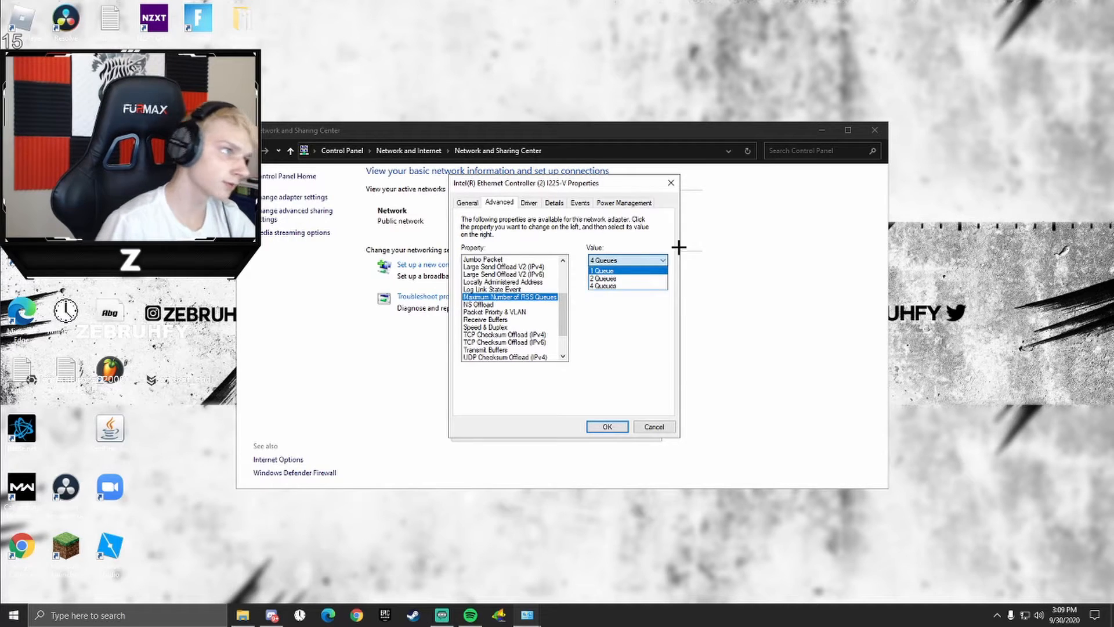
pyautogui.click(624, 285)
pyautogui.click(614, 262)
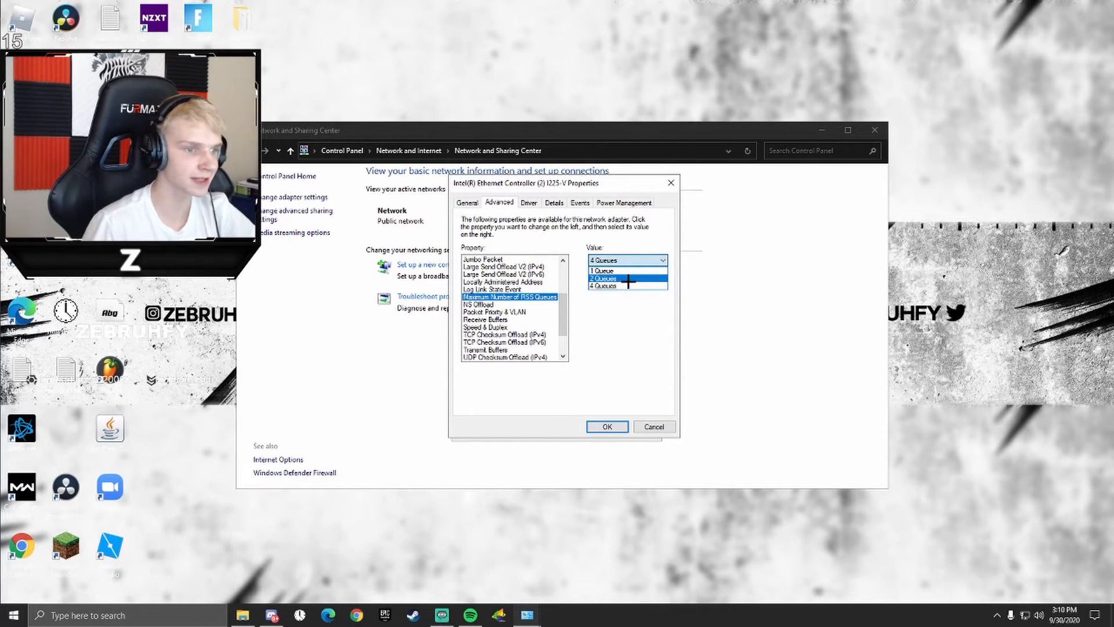
pyautogui.click(582, 319)
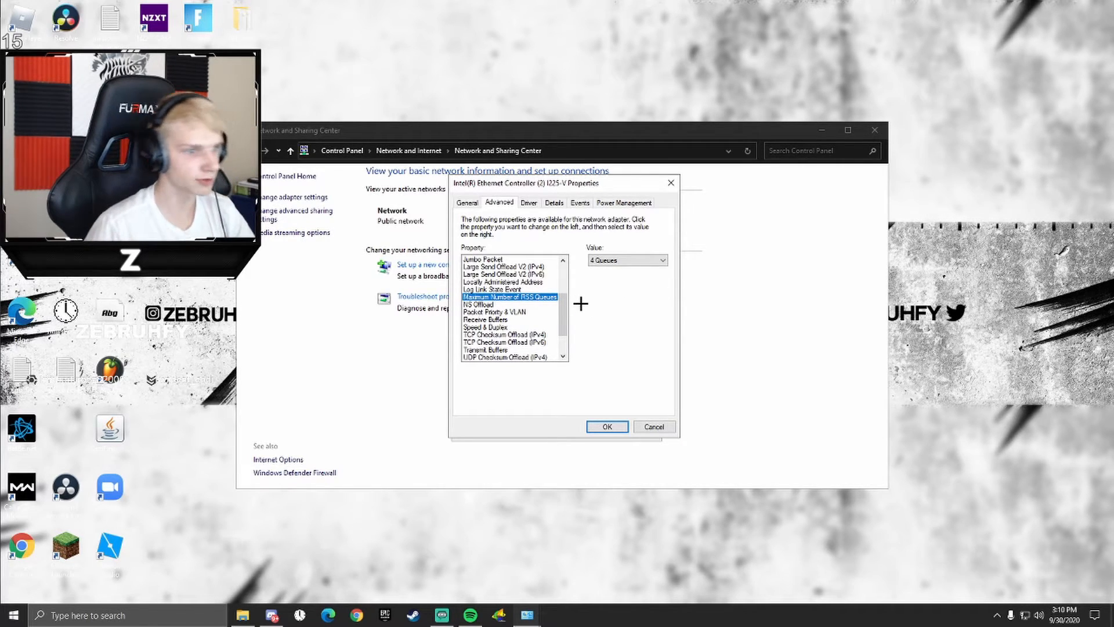
pyautogui.click(629, 261)
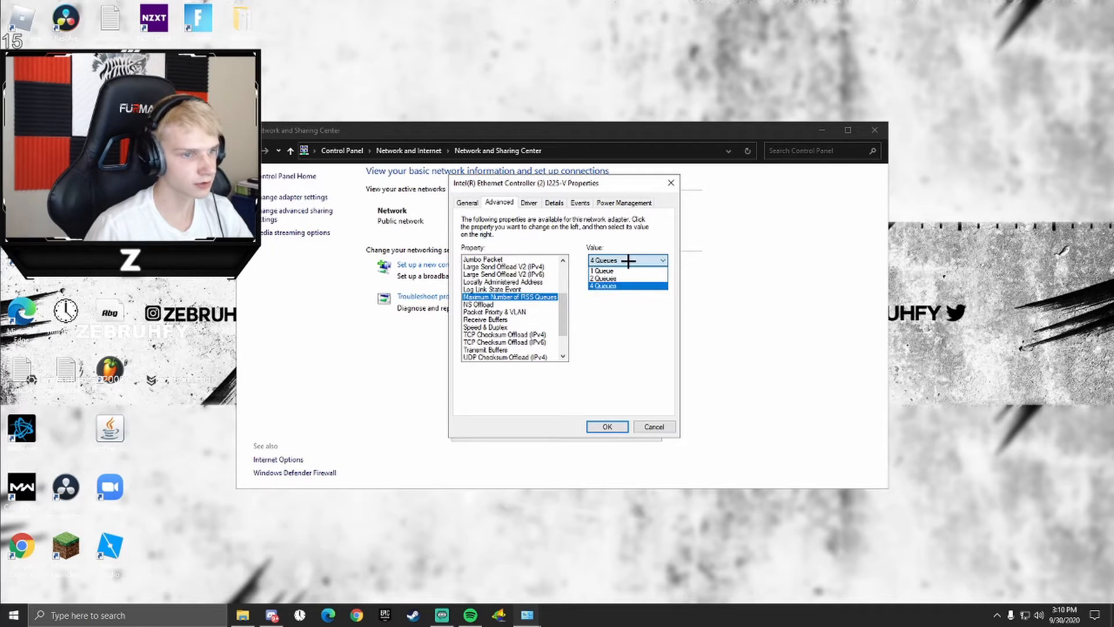
pyautogui.click(617, 285)
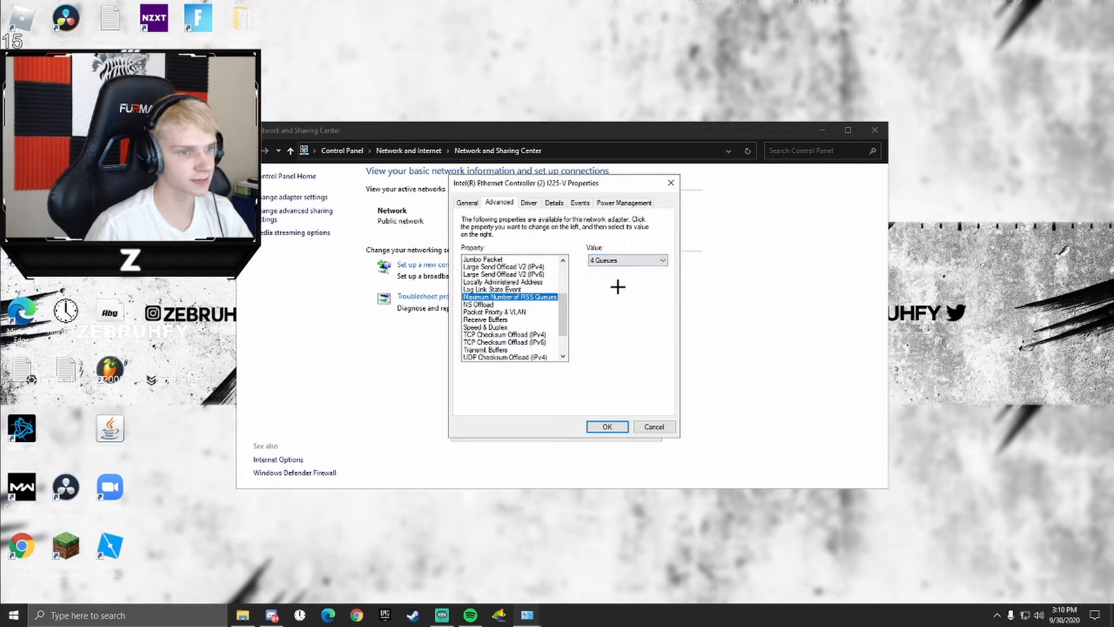
# - Set NS Offload to Disabled in the controller's advanced properties
pyautogui.click(478, 304)
pyautogui.click(629, 260)
pyautogui.click(633, 269)
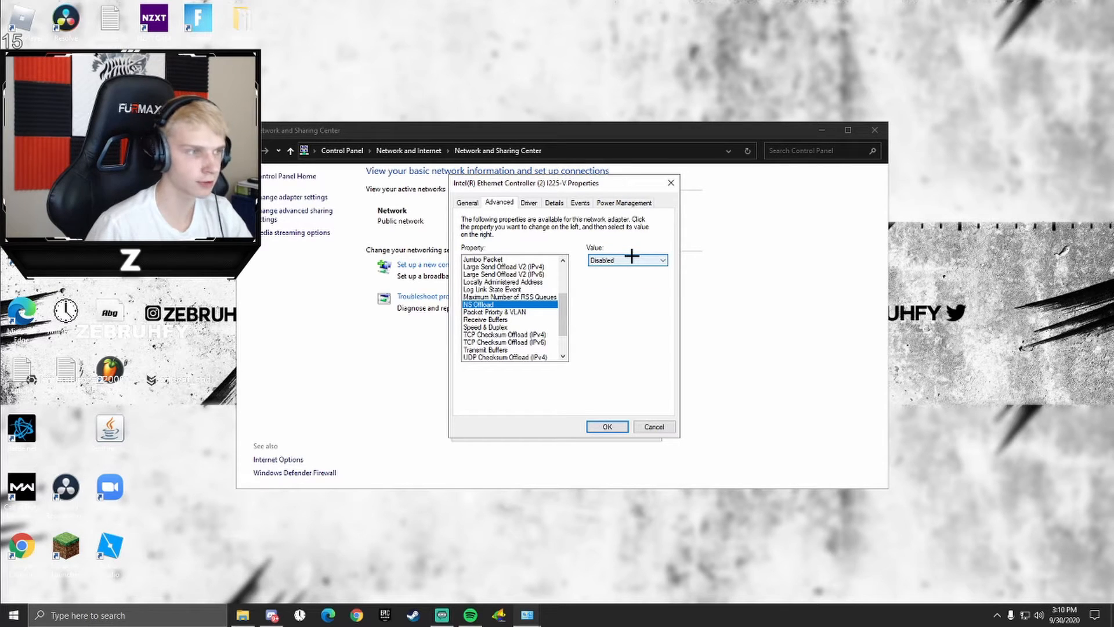
# - Set the Packet Priority & VLAN property to Packet Priority & VLAN Disabled after reviewing its options
pyautogui.click(527, 312)
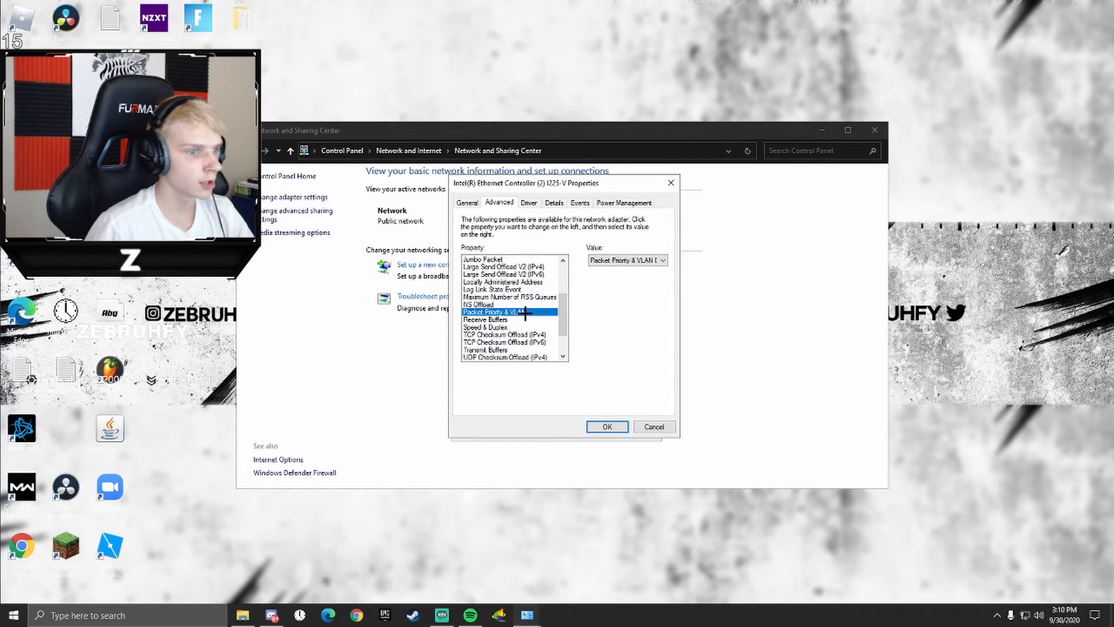
pyautogui.click(642, 261)
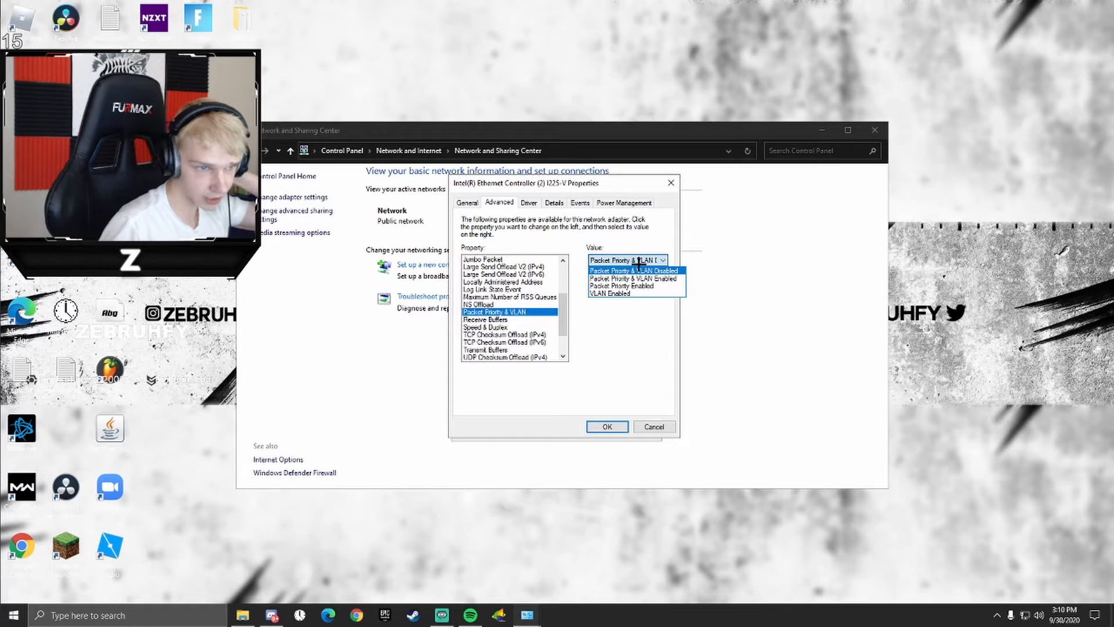
pyautogui.click(641, 271)
pyautogui.click(638, 260)
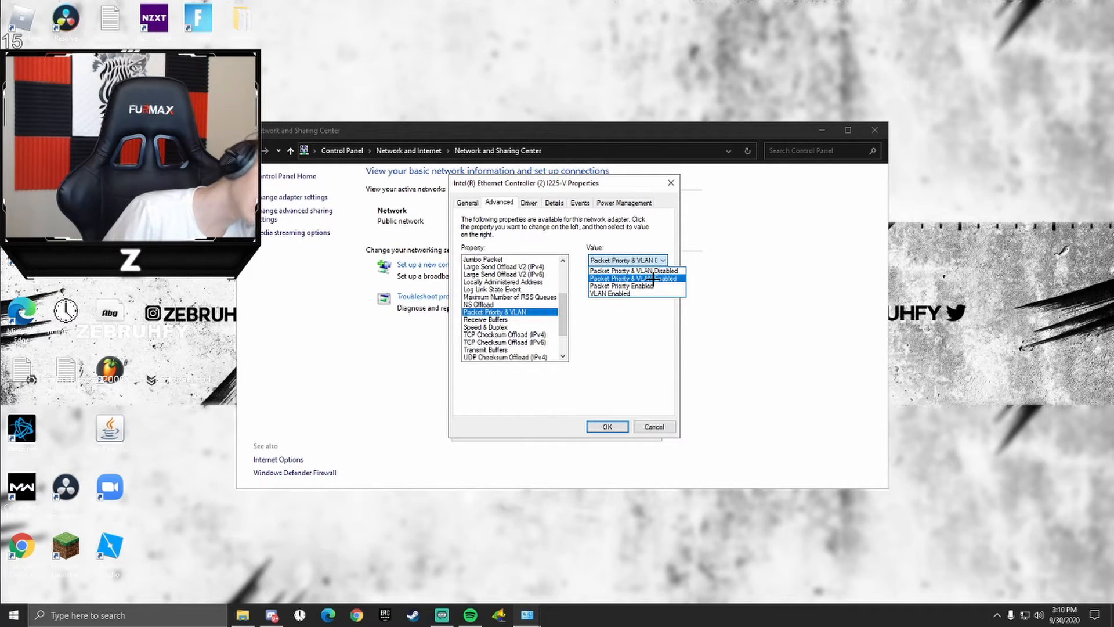
pyautogui.click(632, 260)
pyautogui.click(657, 259)
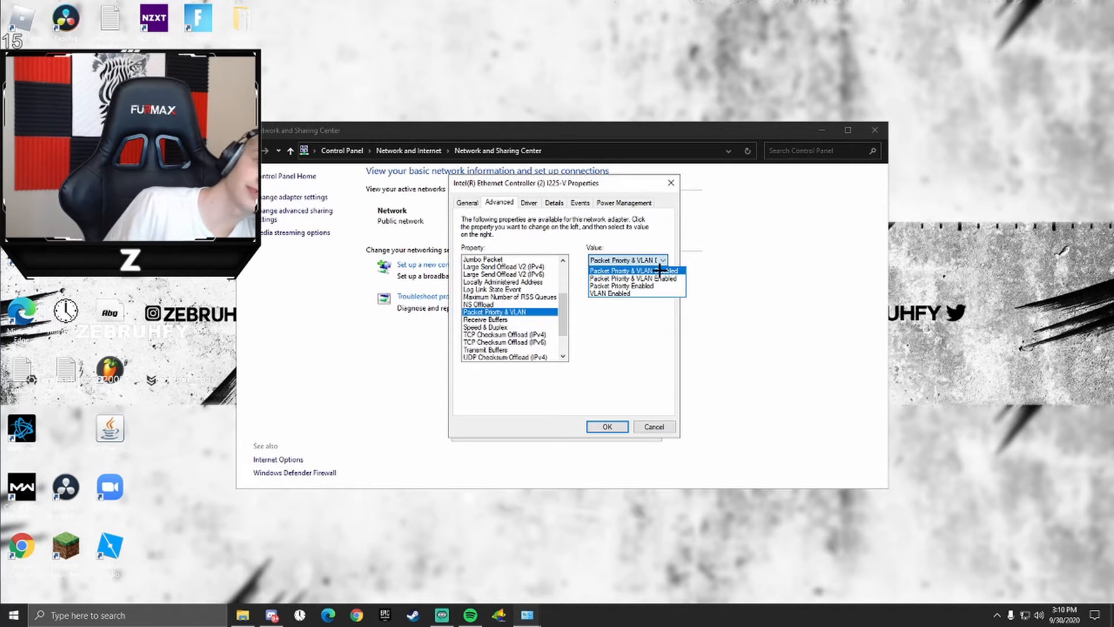
pyautogui.click(633, 250)
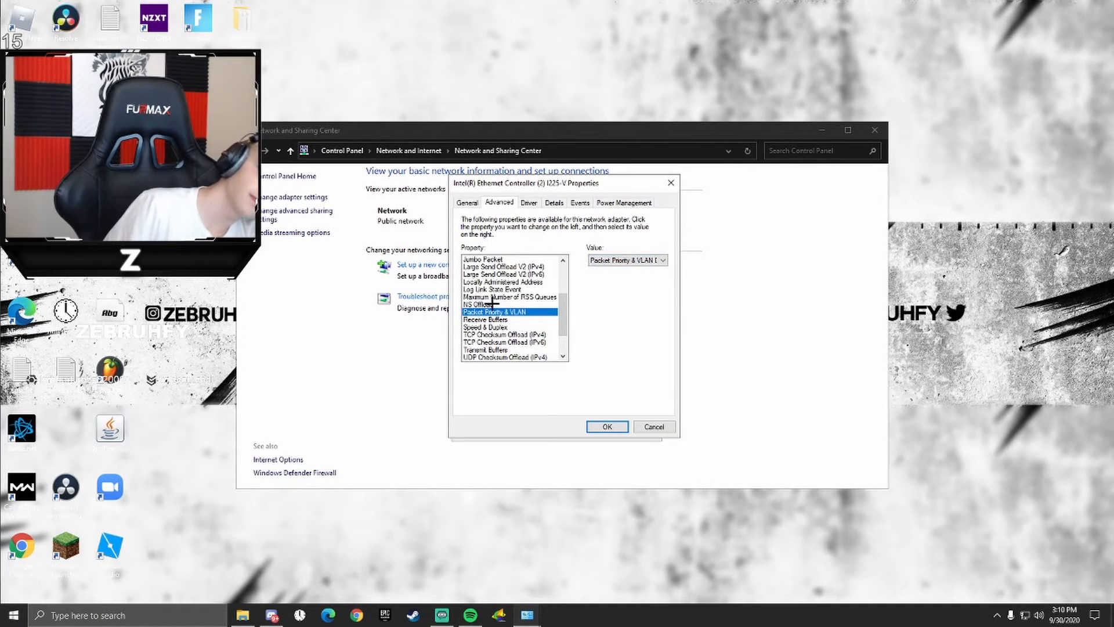
# - Try a Receive Buffers value of 16 in the advanced properties and undo the entry
pyautogui.click(503, 320)
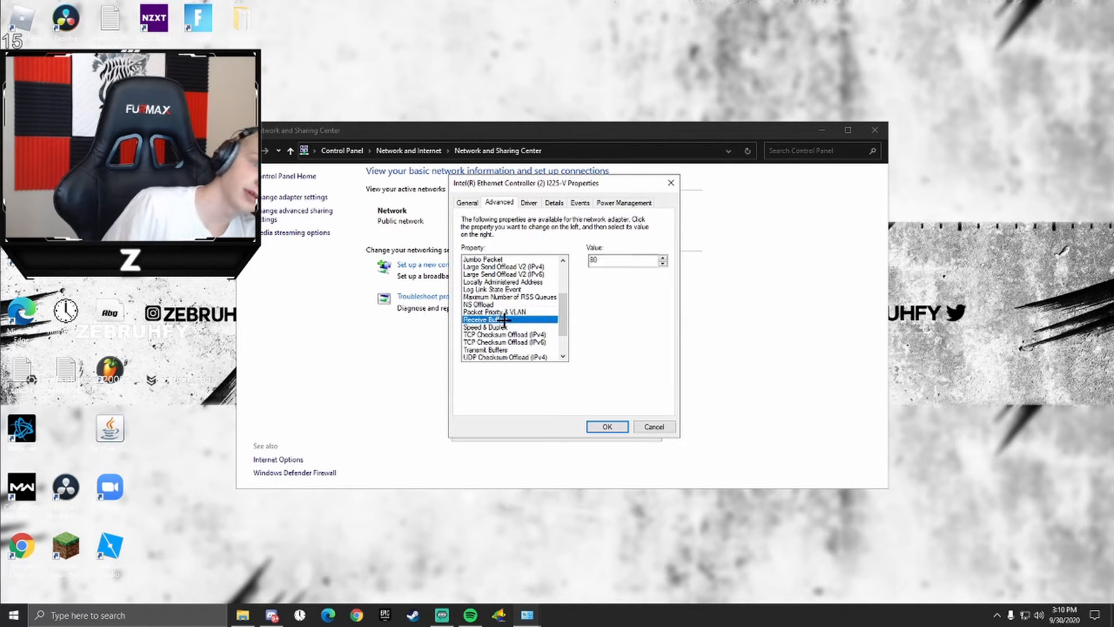
pyautogui.click(615, 264)
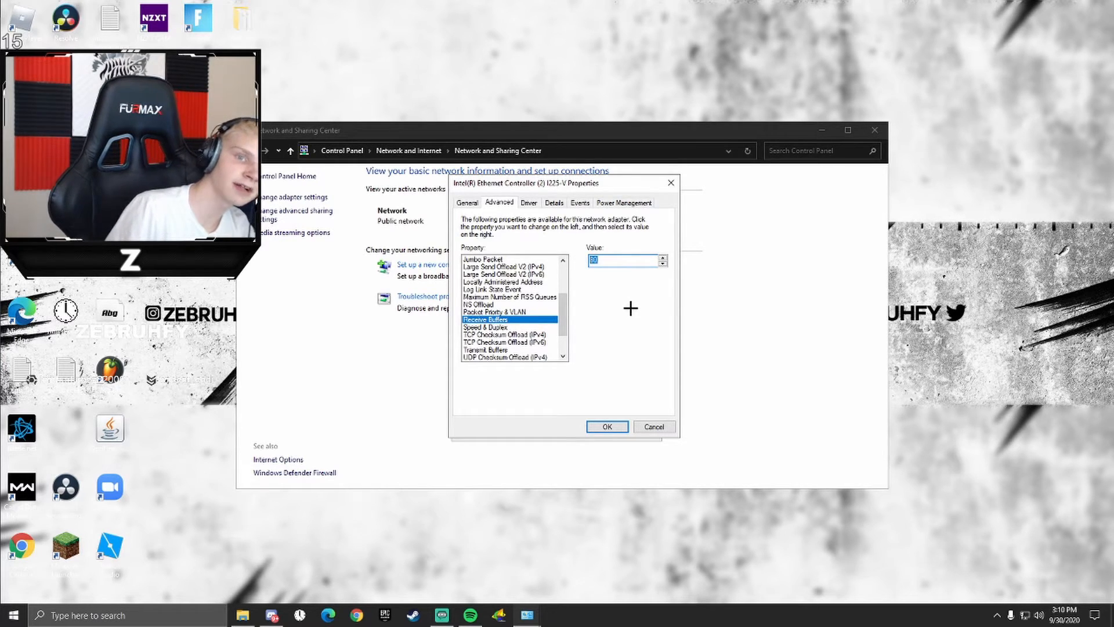
pyautogui.doubleClick(613, 260)
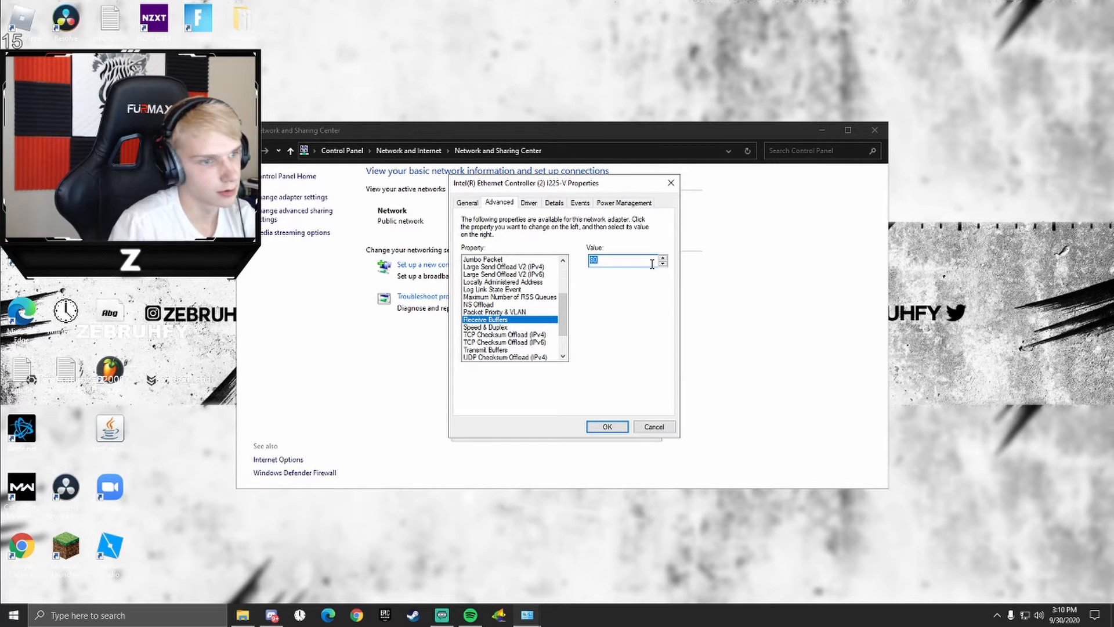
pyautogui.write('16')
pyautogui.click(652, 345)
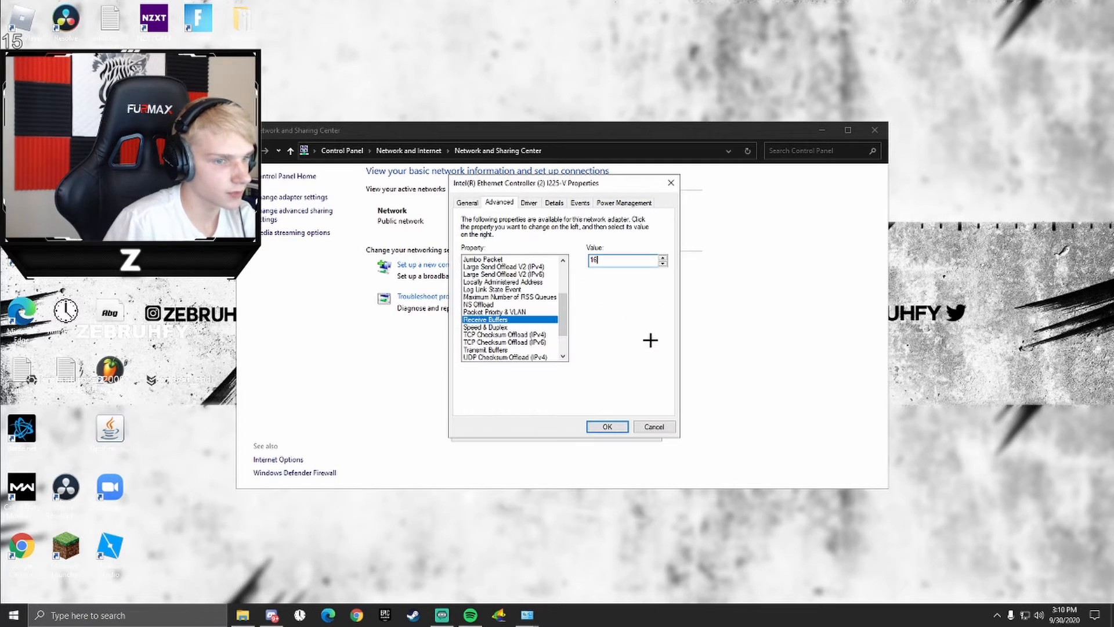
pyautogui.hotkey('ctrl', 'z')
pyautogui.press('End')
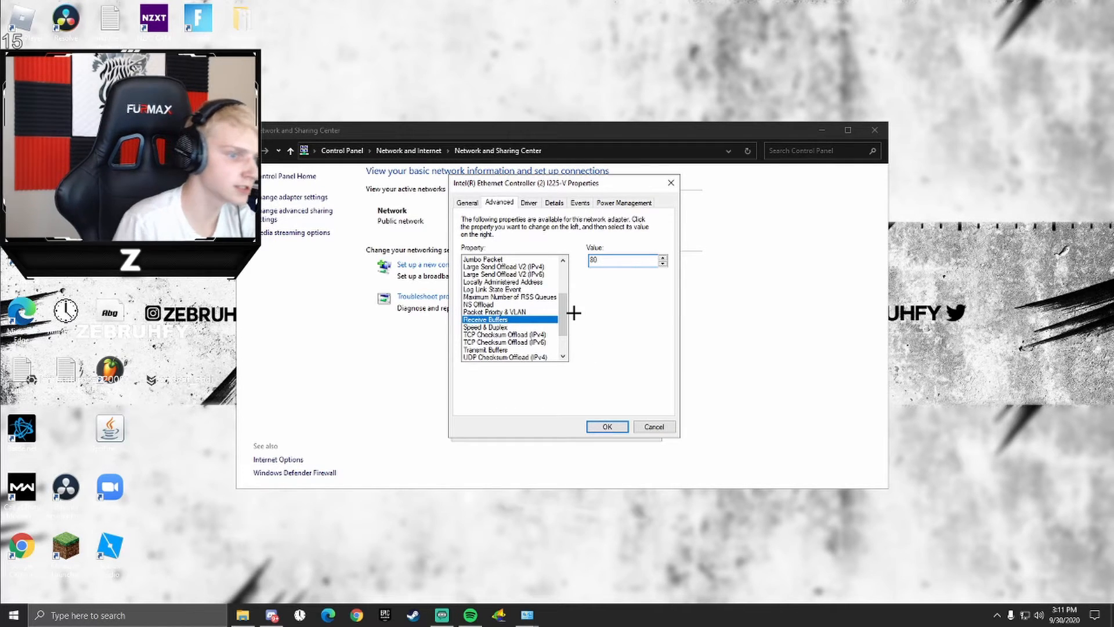
# - Check the values of Receive Buffers and Transmit Buffers in the advanced properties
pyautogui.click(509, 351)
pyautogui.click(507, 327)
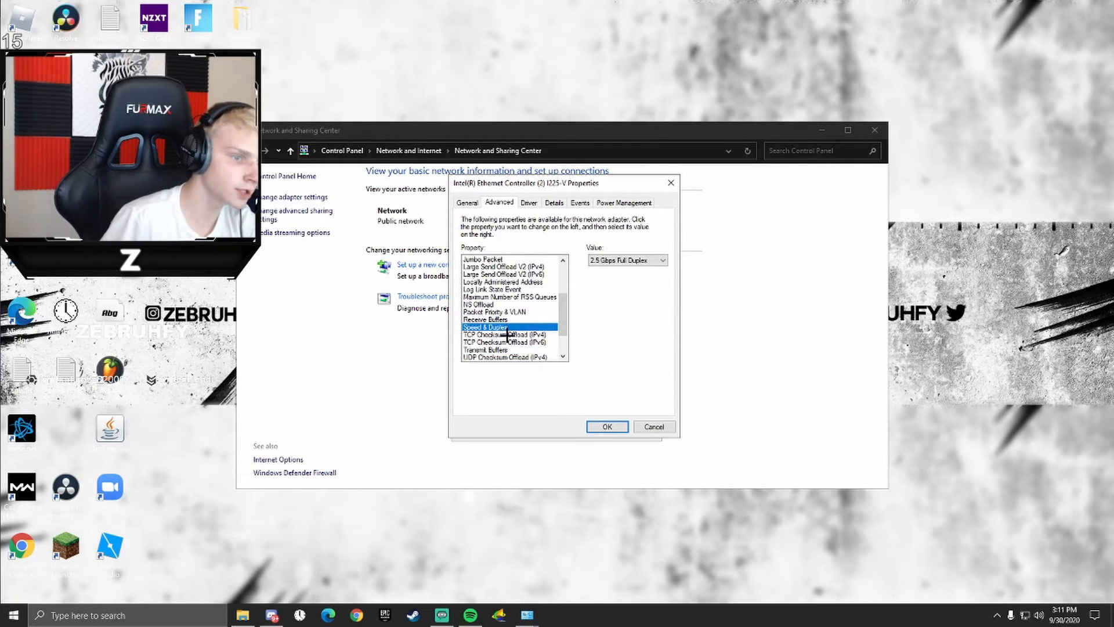
pyautogui.click(519, 319)
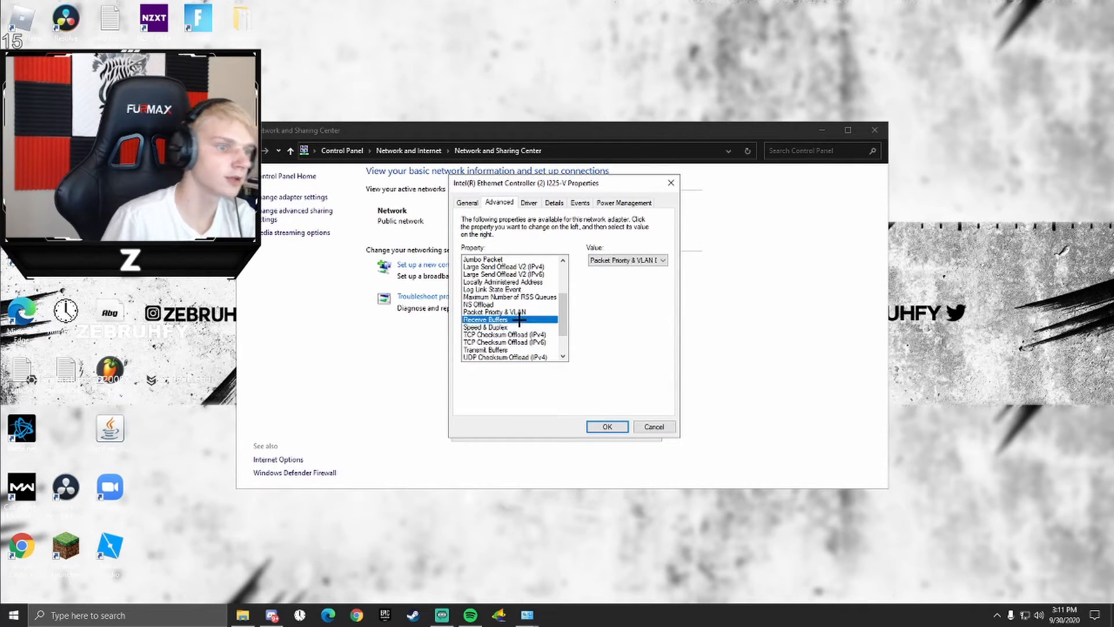
pyautogui.click(533, 350)
pyautogui.doubleClick(620, 262)
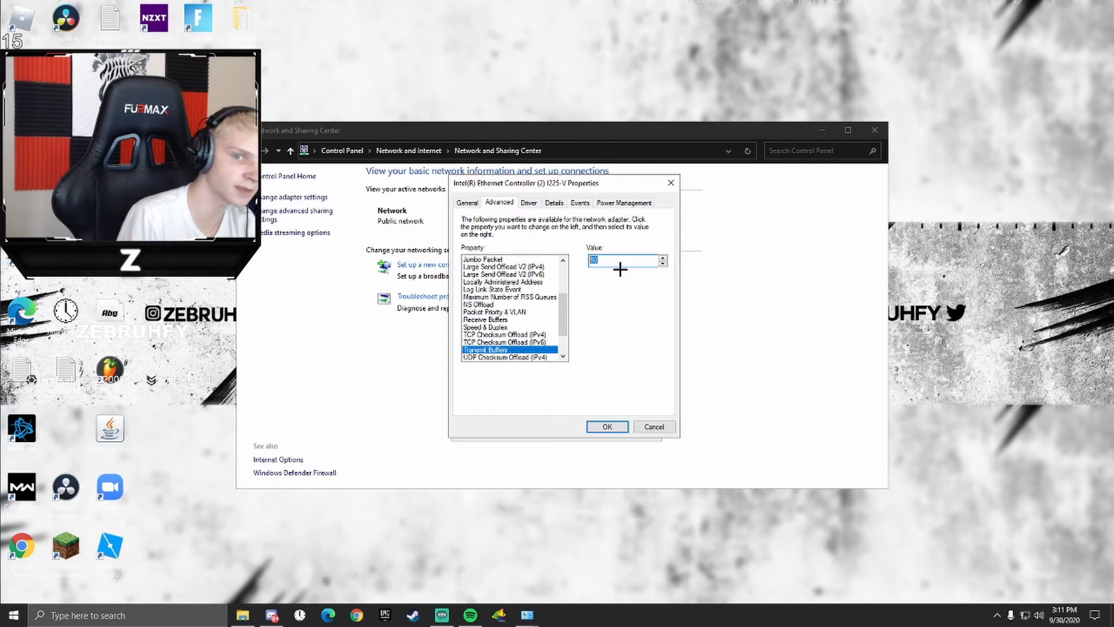
# - Review the Speed & Duplex options and set the property to 2.5 Gbps Full Duplex
pyautogui.click(511, 327)
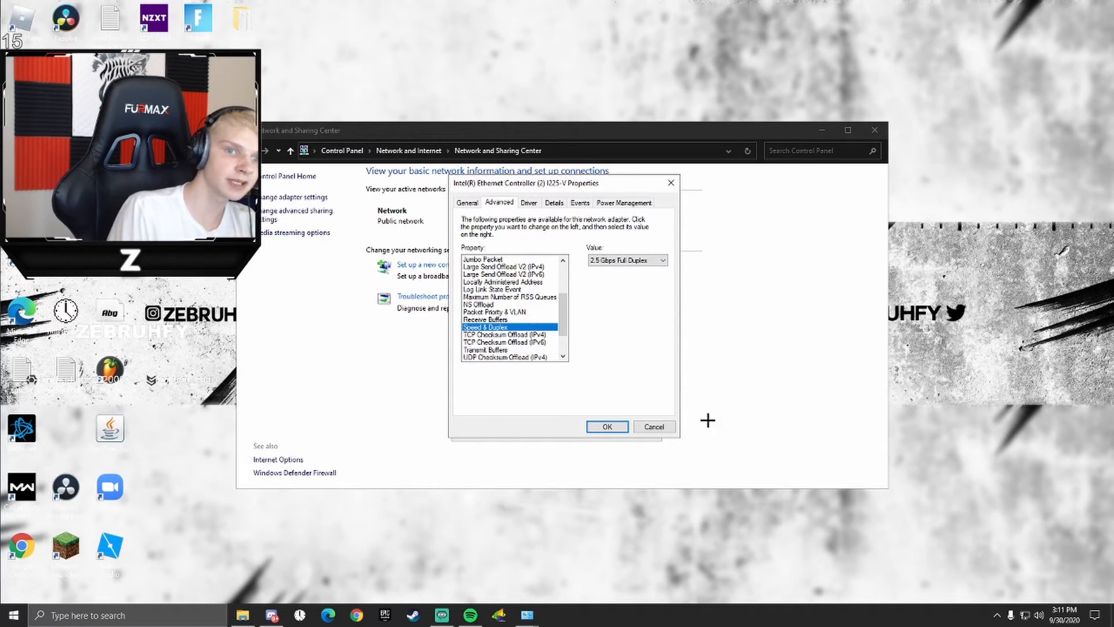
pyautogui.click(623, 260)
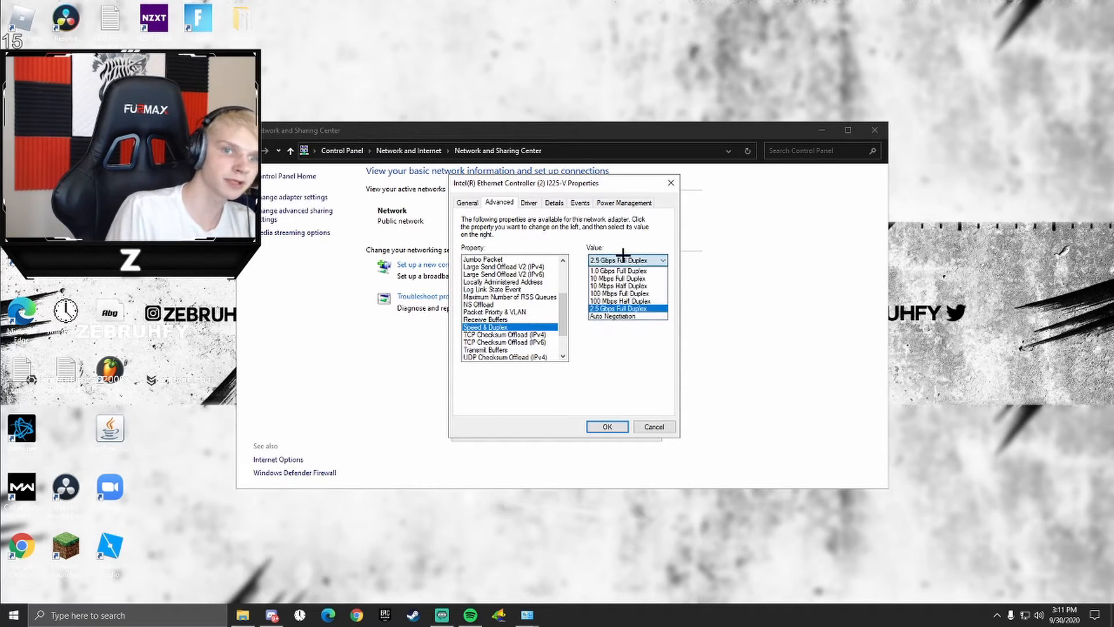
pyautogui.click(655, 308)
pyautogui.click(639, 260)
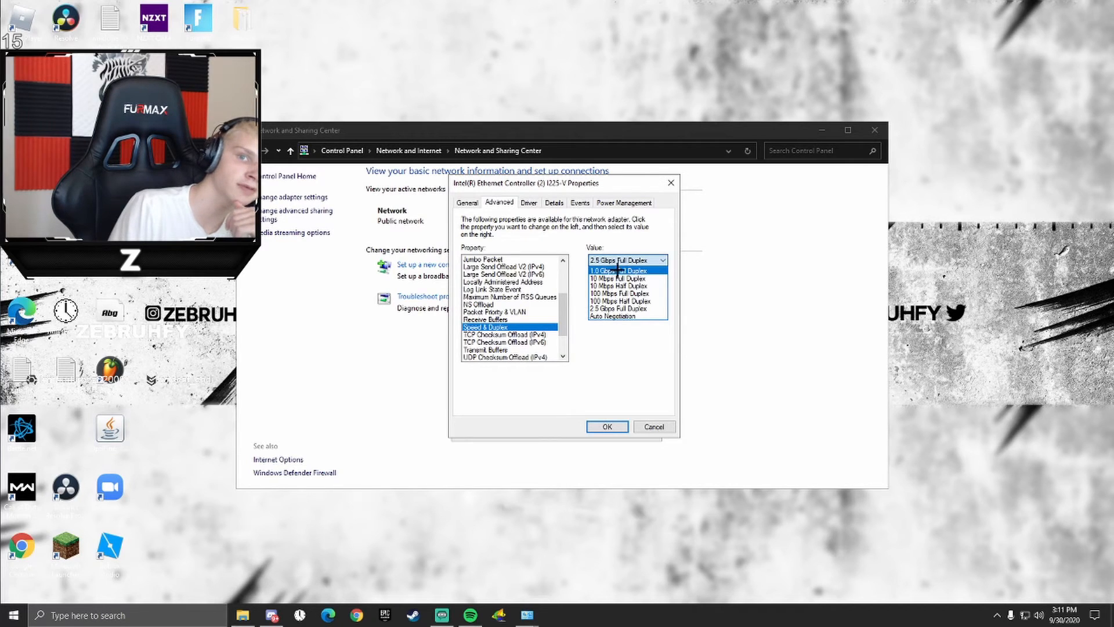
pyautogui.click(636, 310)
pyautogui.click(612, 261)
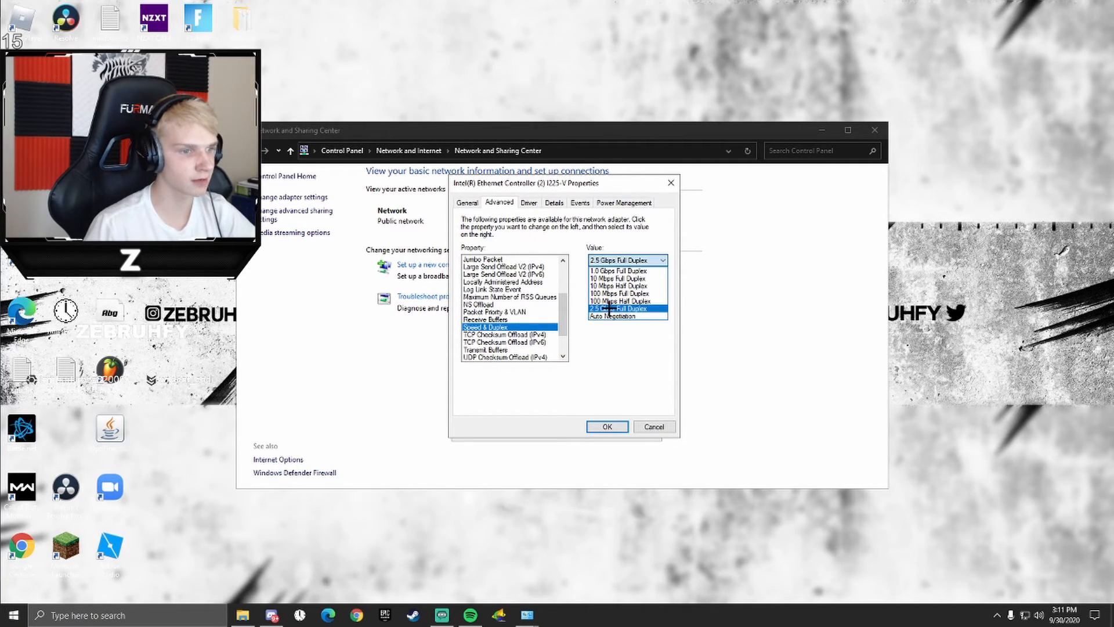
pyautogui.click(594, 357)
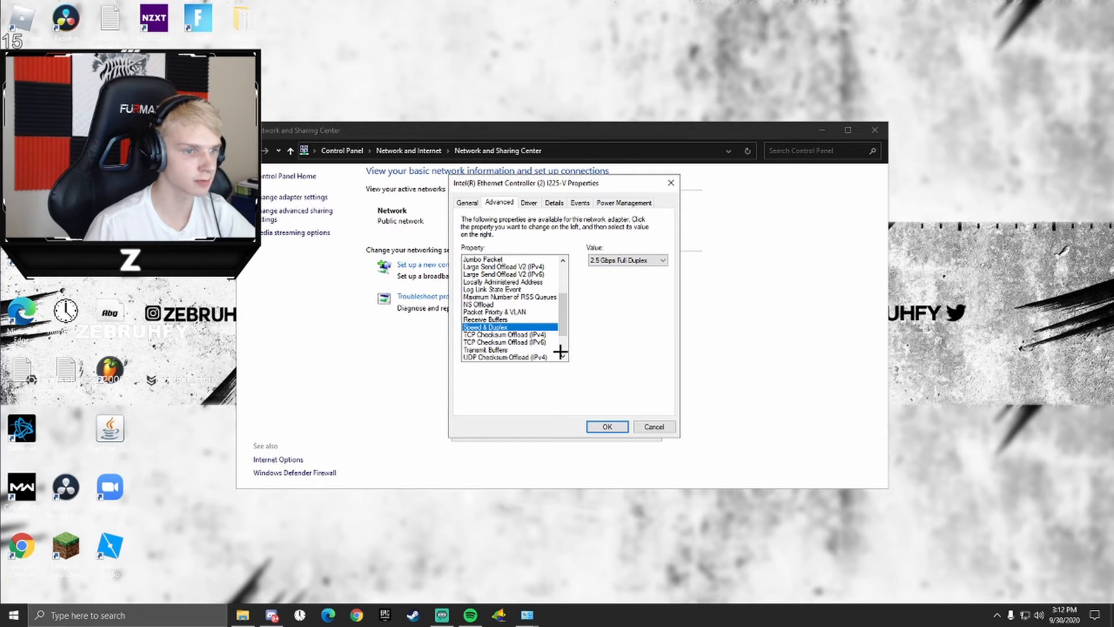
# - Review the value options of the TCP Checksum Offload (IPv4) and TCP Checksum Offload (IPv6) properties, keeping the current selections
pyautogui.click(491, 335)
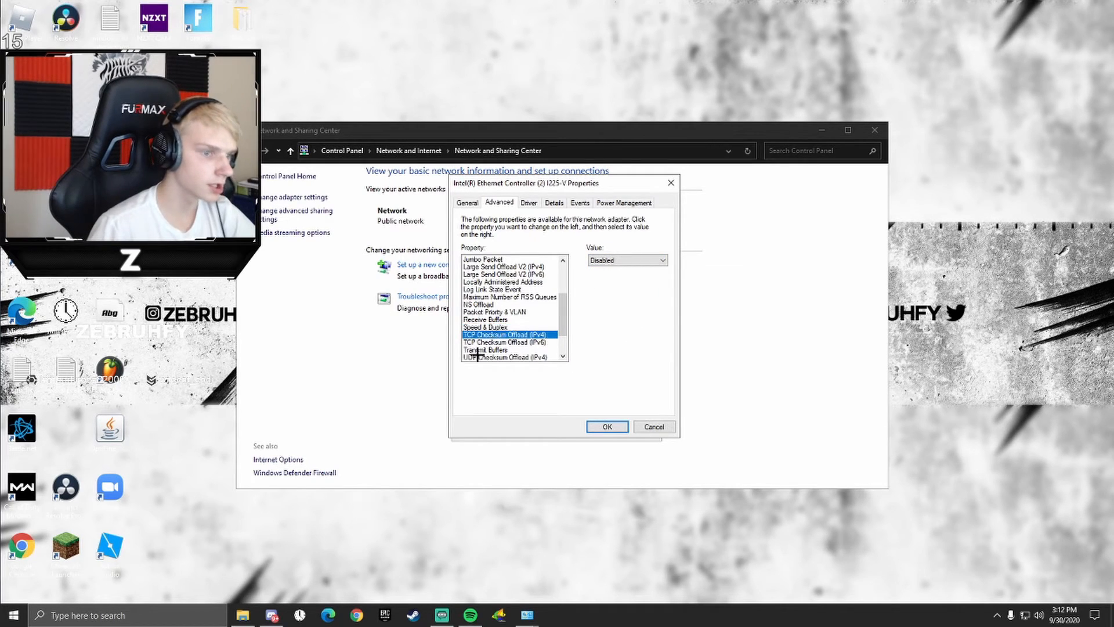
pyautogui.click(614, 262)
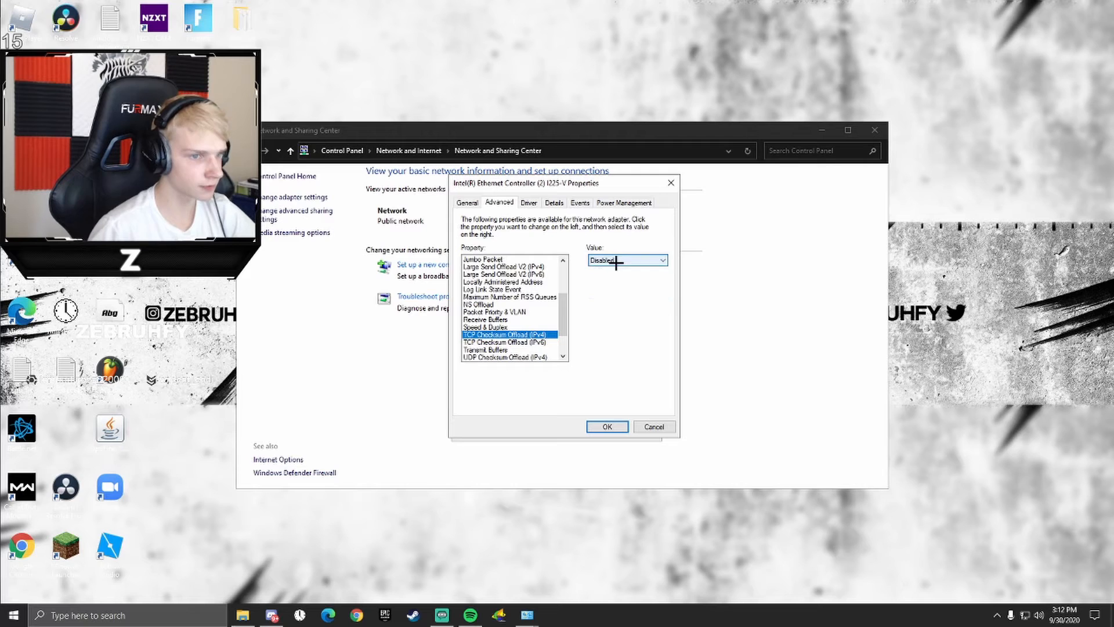
pyautogui.click(534, 343)
pyautogui.click(646, 263)
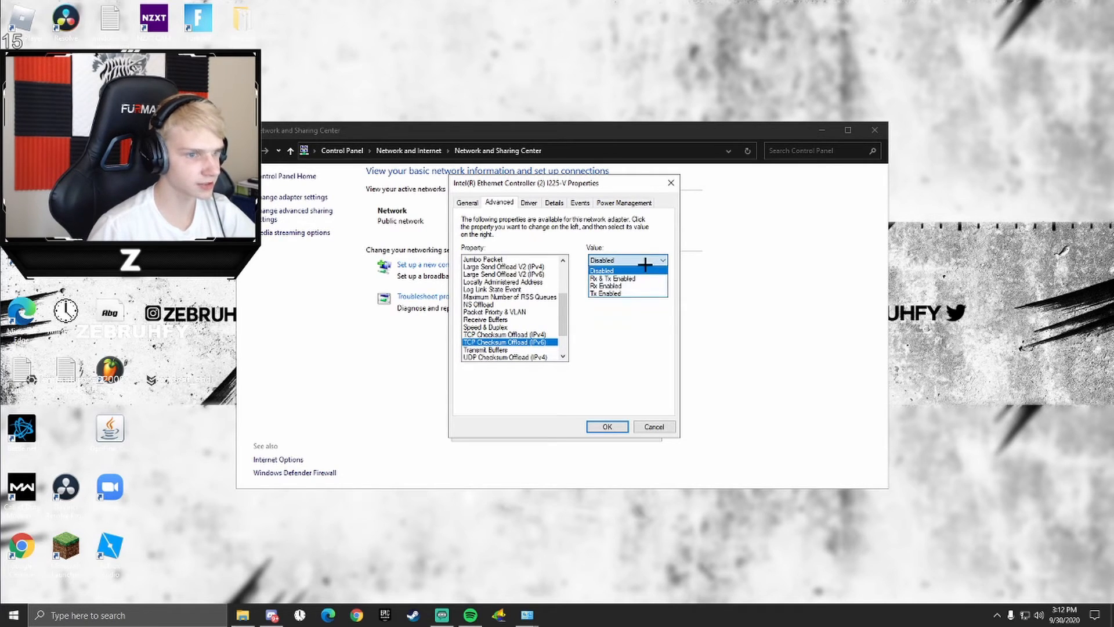
pyautogui.click(646, 263)
# - Check the values of Transmit Buffers, UDP Checksum Offload (IPv4) and UDP Checksum Offload (IPv6) in the advanced properties
pyautogui.scroll(-2, 504, 325)
pyautogui.click(502, 313)
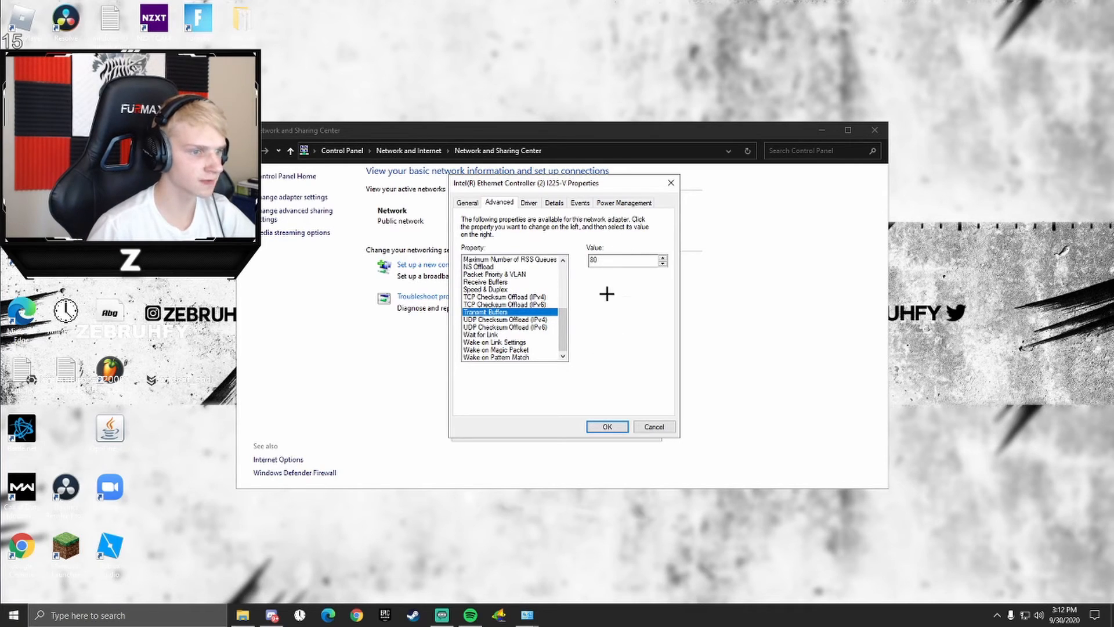
pyautogui.click(506, 320)
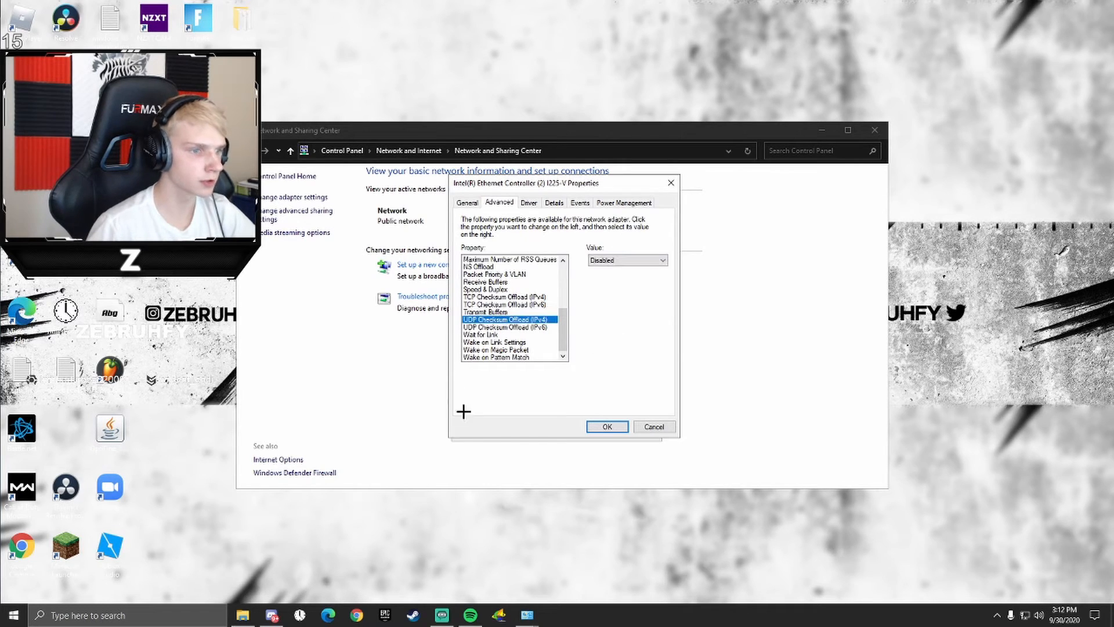
pyautogui.click(482, 328)
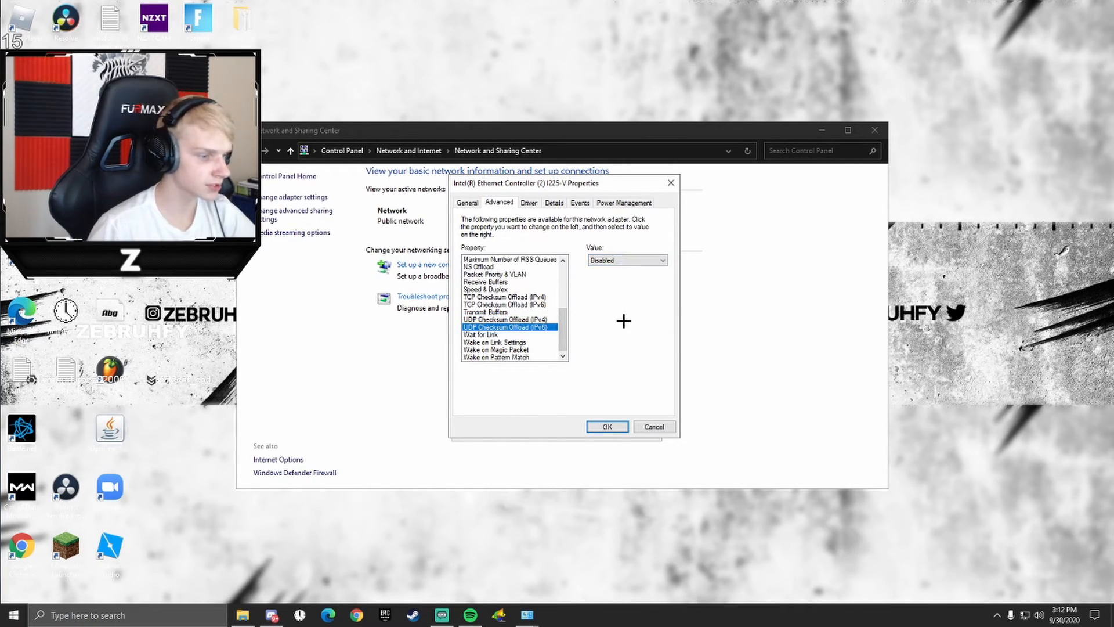
# - Check the values of Wait for Link, Wake on Link Settings, Wake on Magic Packet and Wake on Pattern Match
pyautogui.click(501, 335)
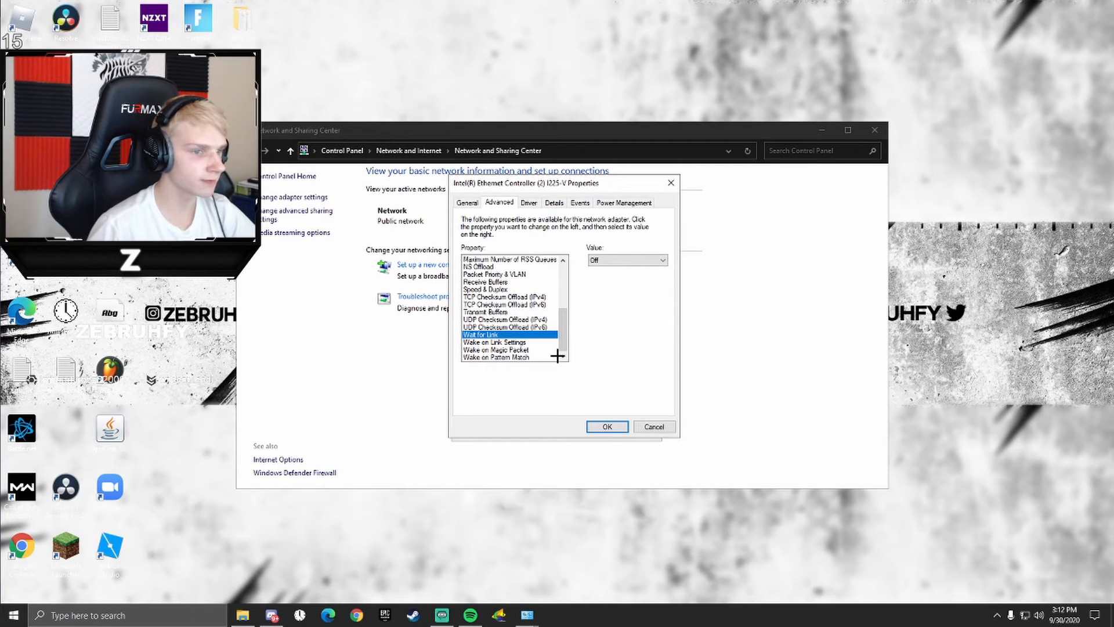
pyautogui.click(511, 343)
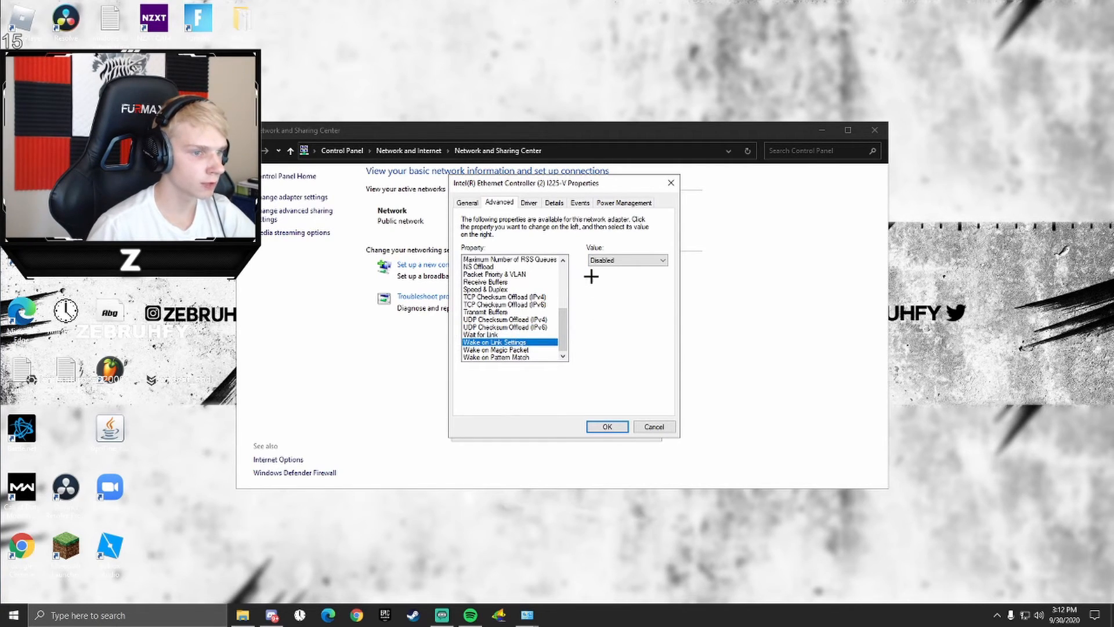
pyautogui.click(524, 350)
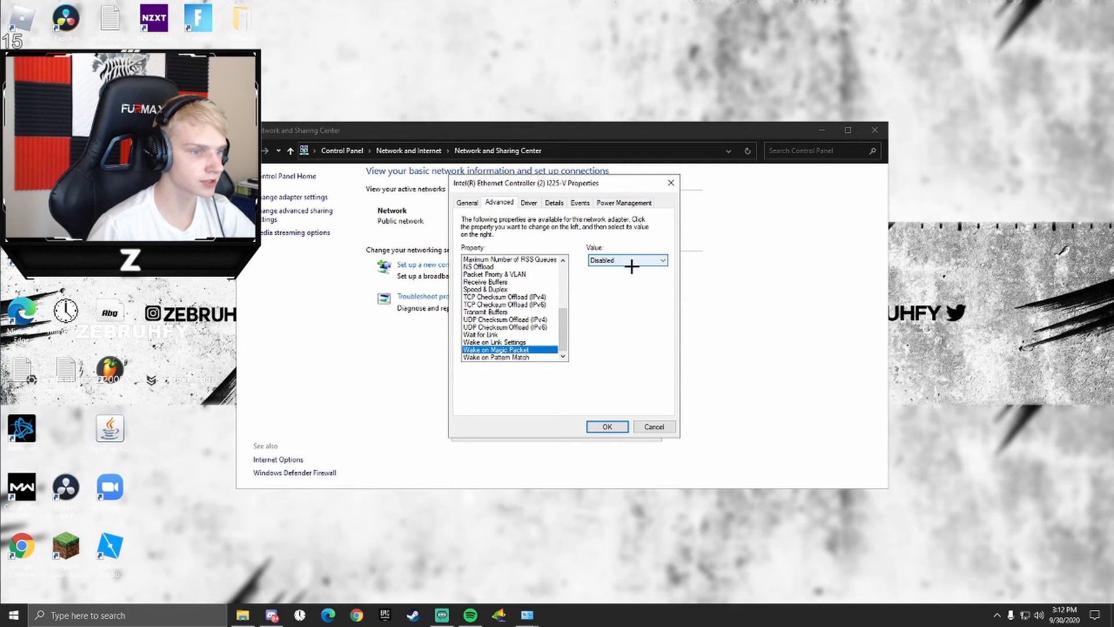
pyautogui.click(529, 357)
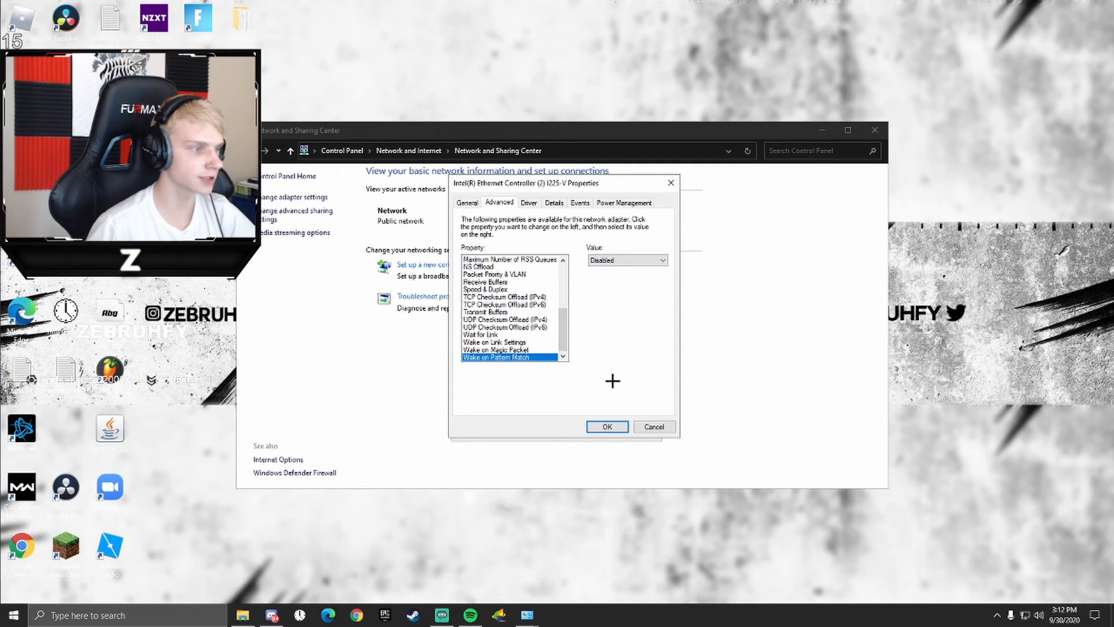
# - Apply the Ethernet adapter's advanced properties and close the Ethernet Status and Network and Sharing Center windows
pyautogui.click(607, 426)
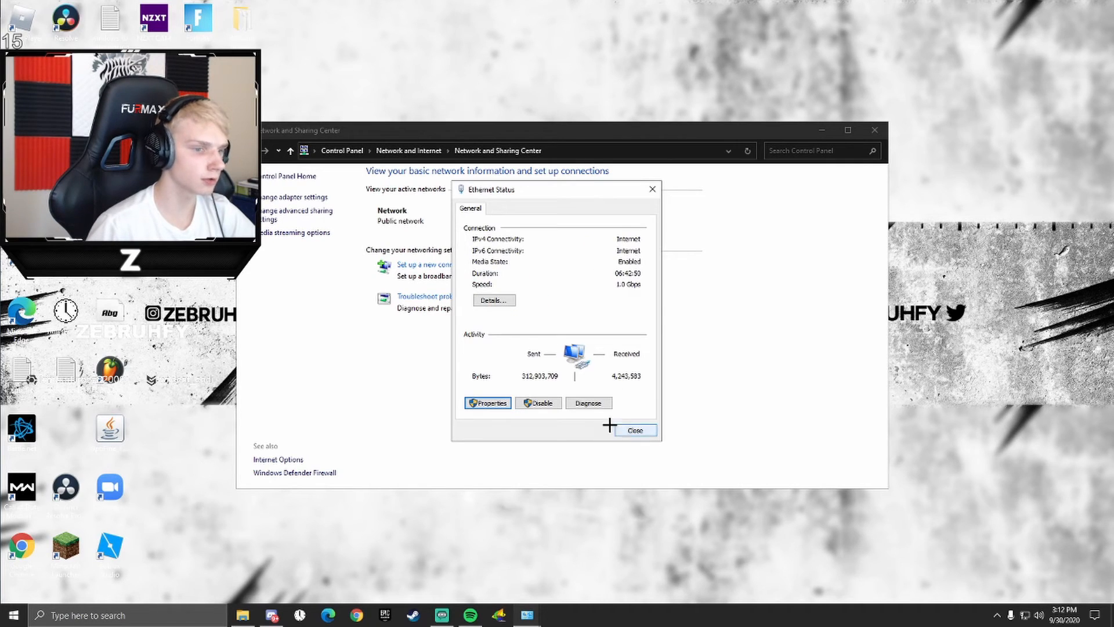
pyautogui.click(619, 429)
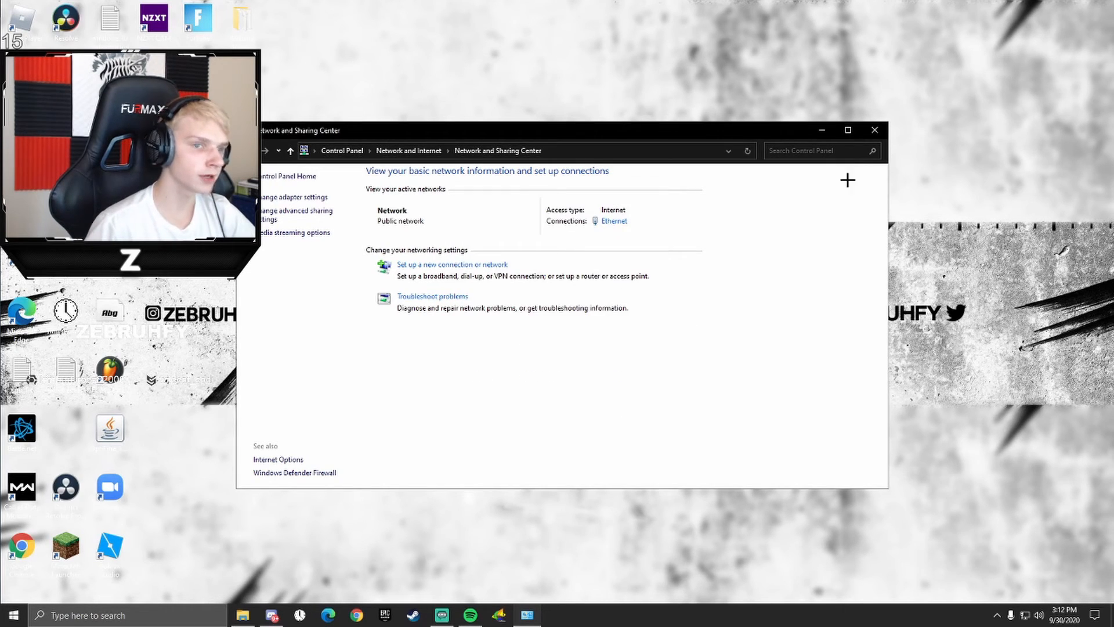
pyautogui.click(875, 130)
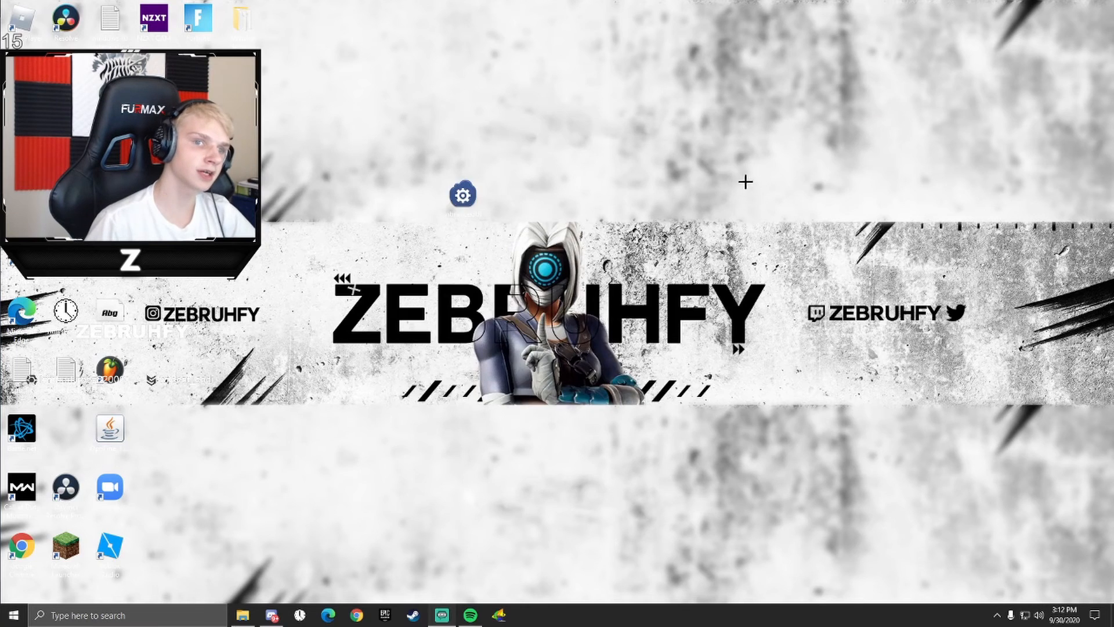